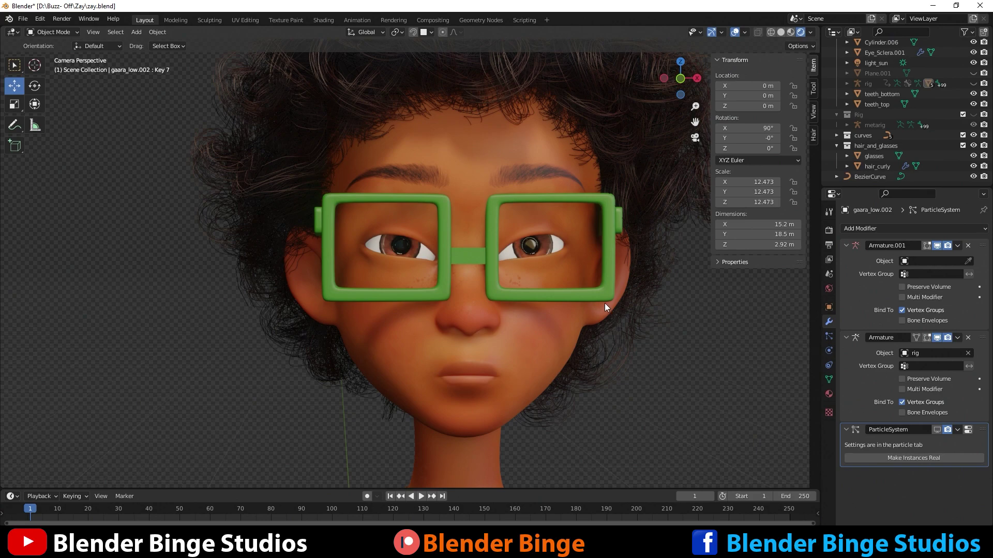
pyautogui.moveTo(616, 294); pyautogui.dragTo(148, 293, button='middle')
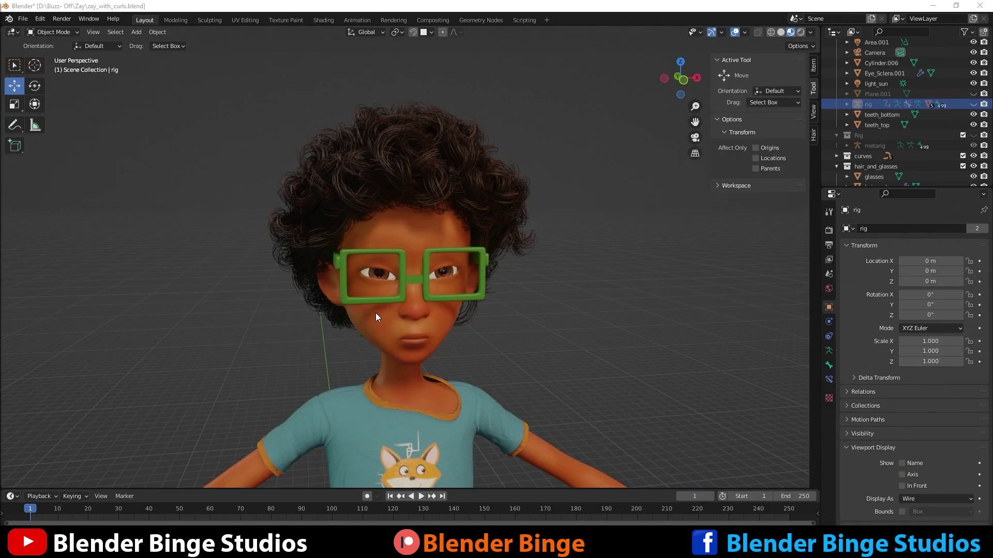
pyautogui.scroll(5, 375, 311)
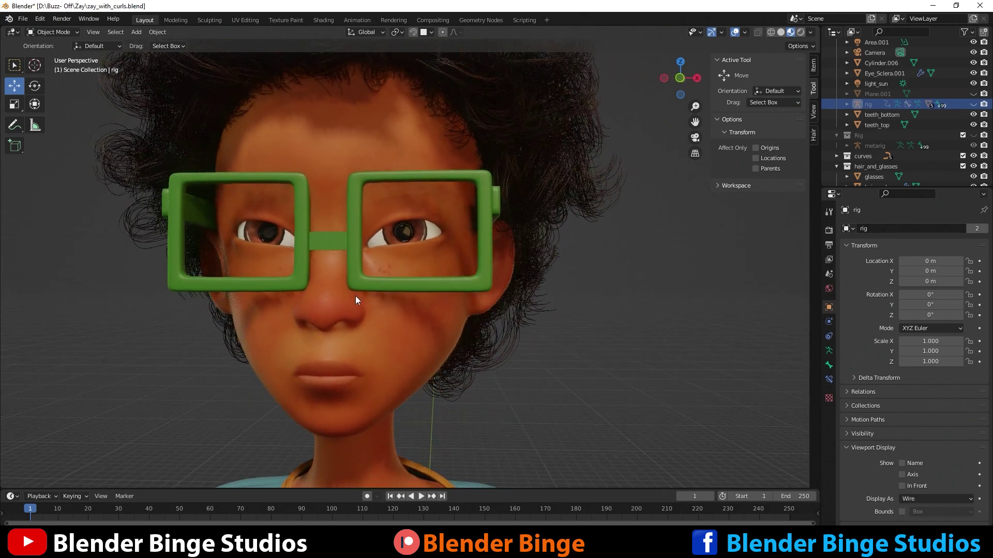
pyautogui.moveTo(356, 297); pyautogui.dragTo(380, 307, button='middle')
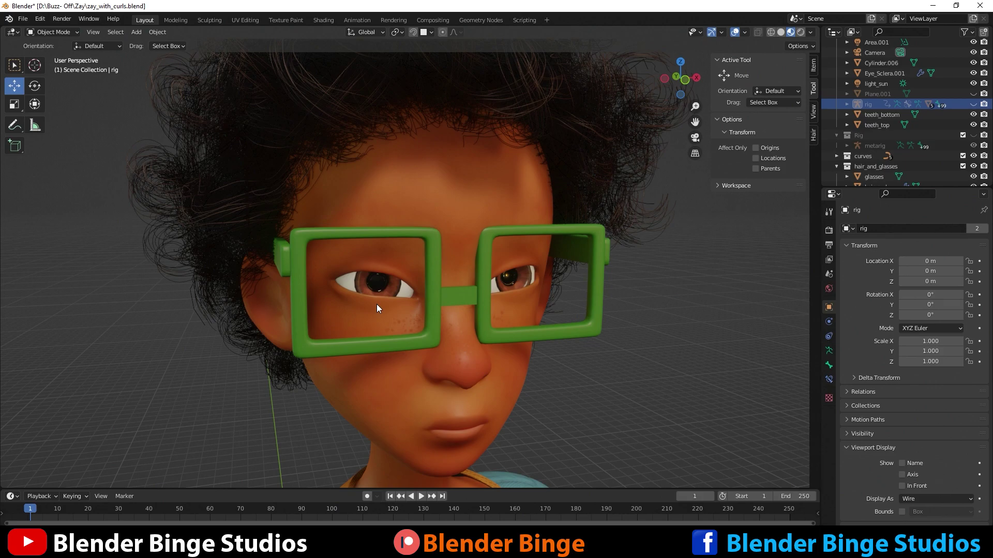
pyautogui.scroll(-6, 414, 237)
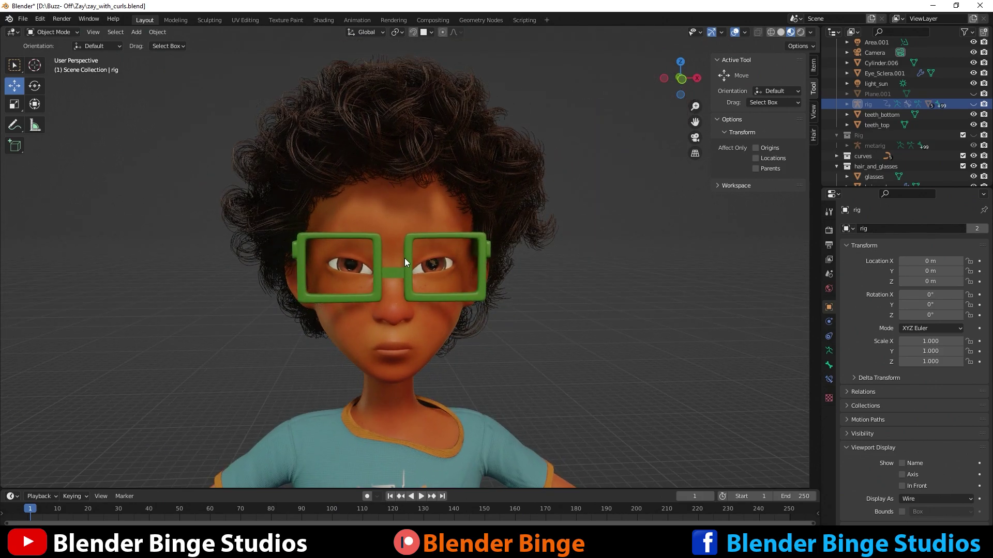
pyautogui.moveTo(405, 258); pyautogui.dragTo(380, 231, button='middle')
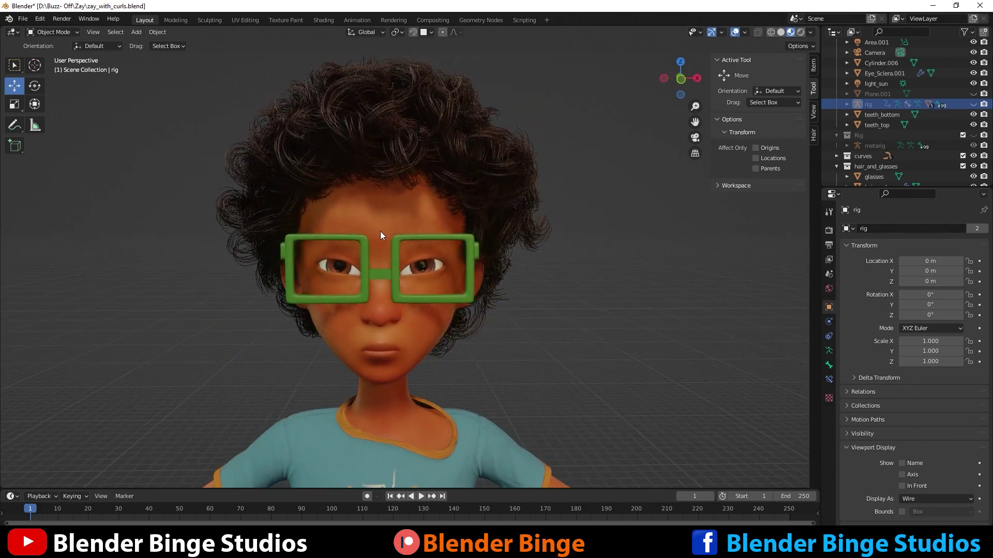
# Enter Edit Mode on the character's head mesh, switch to face selection and deselect everything
pyautogui.click(374, 215)
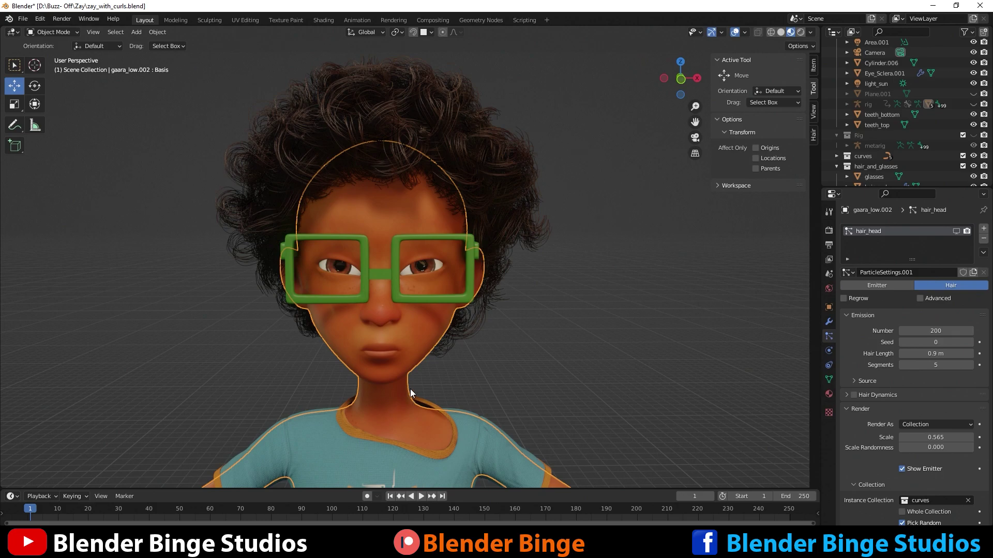
pyautogui.press('Tab')
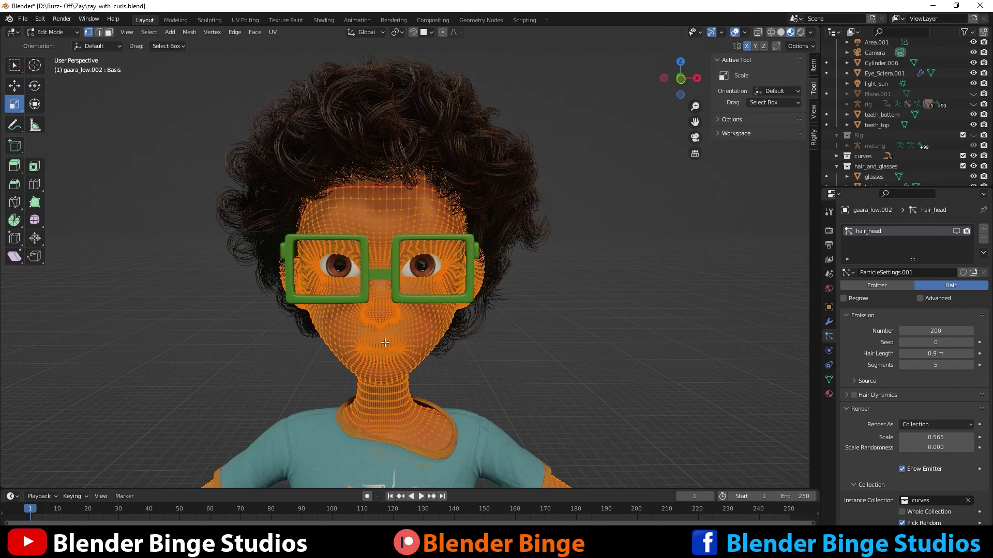
pyautogui.scroll(3, 247, 147)
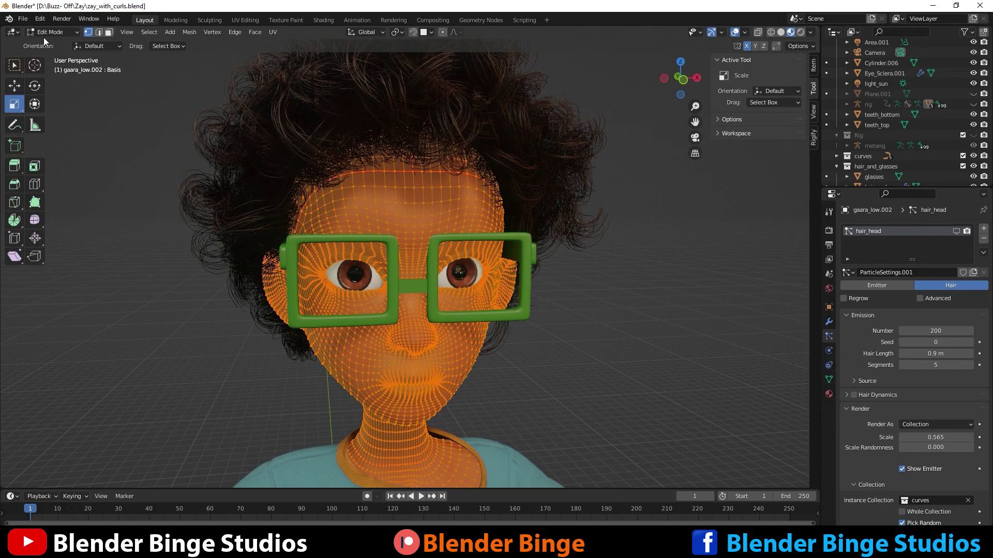
pyautogui.click(109, 32)
pyautogui.hotkey('alt', 'a')
pyautogui.scroll(2, 567, 310)
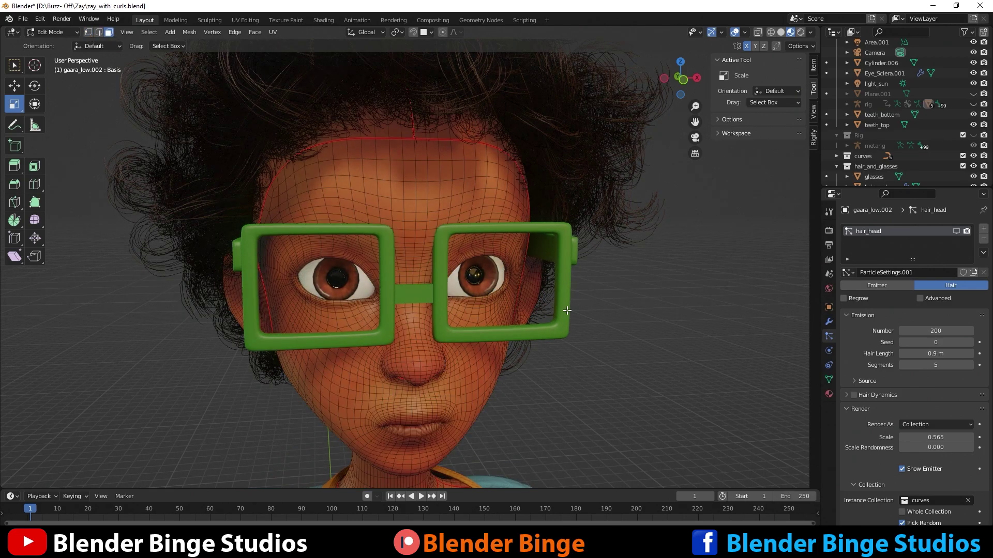
pyautogui.scroll(1, 363, 225)
pyautogui.scroll(1, 362, 209)
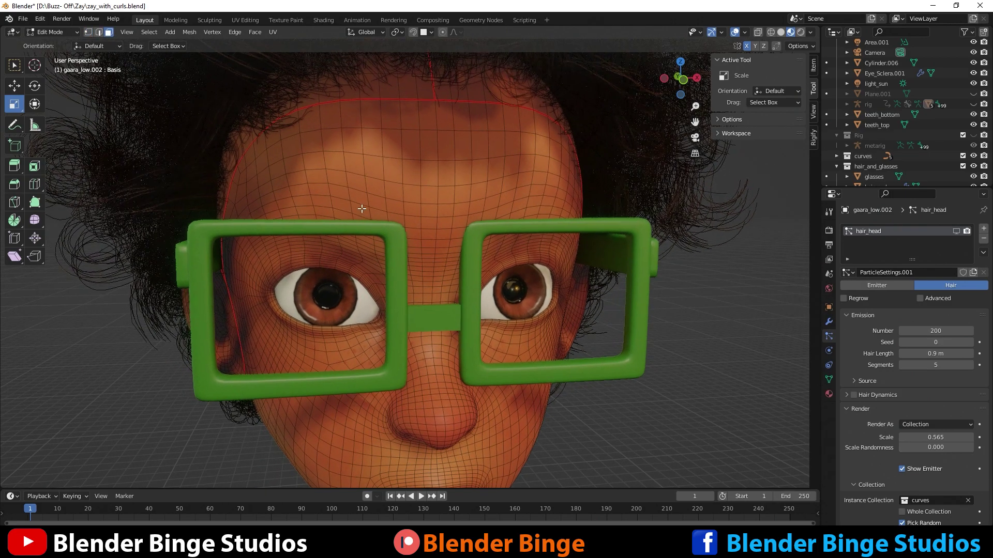
pyautogui.scroll(1, 362, 209)
# Select the lower row of eyebrow faces above the character's right eye, from the inner brow out toward the temple
pyautogui.click(366, 204)
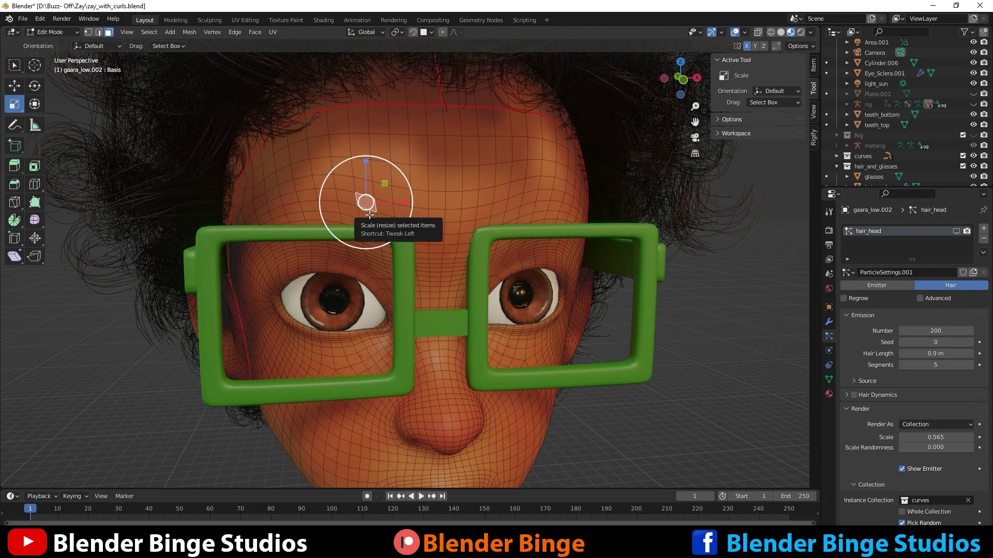
pyautogui.keyDown('shift'); pyautogui.click(368, 213); pyautogui.keyUp('shift')
pyautogui.keyDown('shift'); pyautogui.click(364, 221); pyautogui.keyUp('shift')
pyautogui.keyDown('shift'); pyautogui.click(350, 218); pyautogui.keyUp('shift')
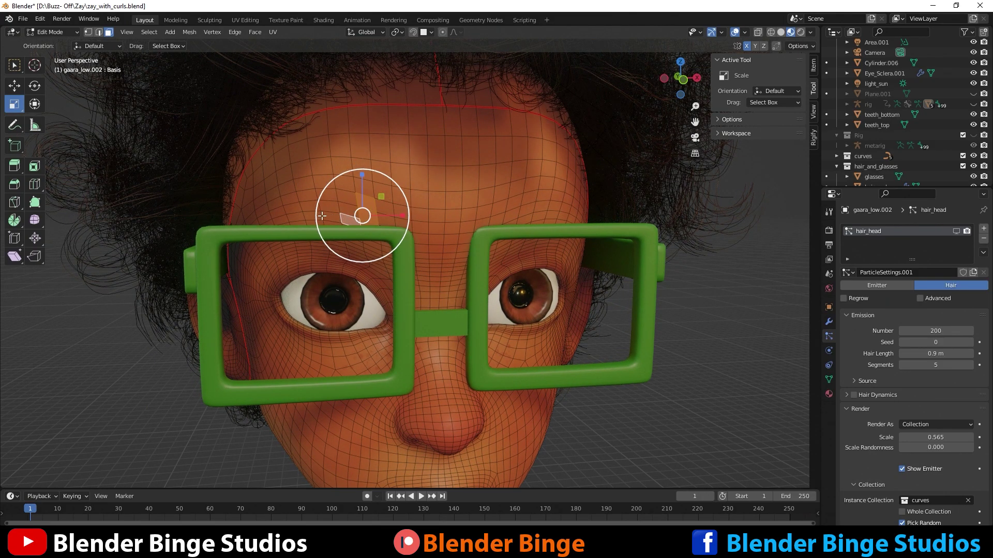
pyautogui.keyDown('shift'); pyautogui.click(331, 217); pyautogui.keyUp('shift')
pyautogui.keyDown('shift'); pyautogui.click(305, 218); pyautogui.keyUp('shift')
pyautogui.keyDown('shift'); pyautogui.click(274, 222); pyautogui.keyUp('shift')
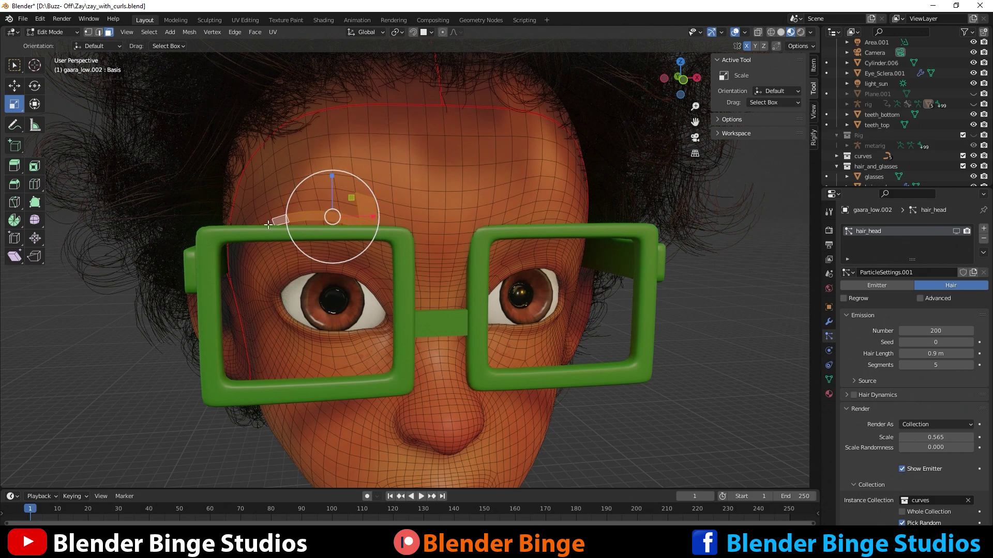
pyautogui.keyDown('shift'); pyautogui.click(268, 220); pyautogui.keyUp('shift')
pyautogui.keyDown('shift'); pyautogui.click(263, 211); pyautogui.keyUp('shift')
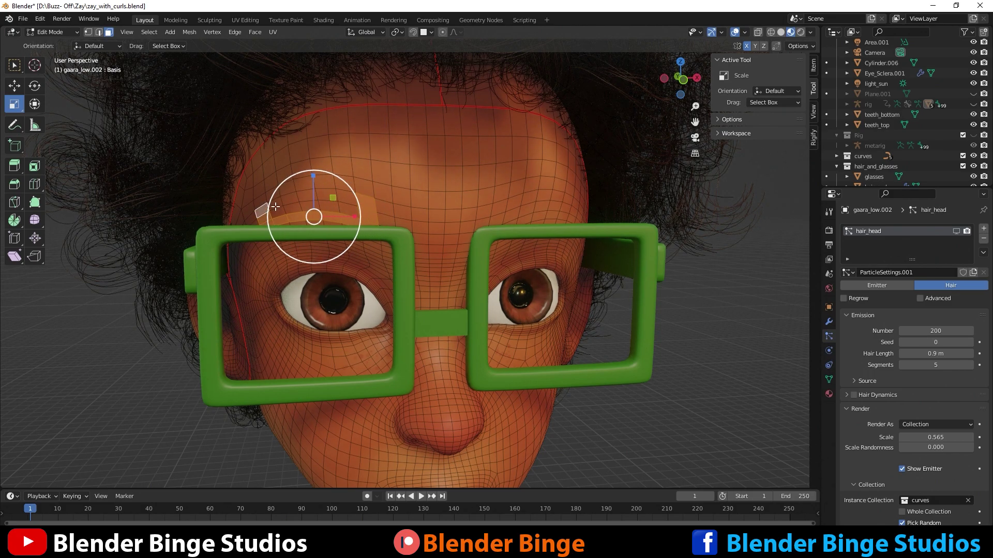
# Add the row of faces above to the brow selection, fill its gaps and extend it toward the nose
pyautogui.keyDown('shift'); pyautogui.click(275, 209); pyautogui.keyUp('shift')
pyautogui.keyDown('shift'); pyautogui.click(282, 207); pyautogui.keyUp('shift')
pyautogui.keyDown('shift'); pyautogui.click(293, 202); pyautogui.keyUp('shift')
pyautogui.keyDown('shift'); pyautogui.click(309, 196); pyautogui.keyUp('shift')
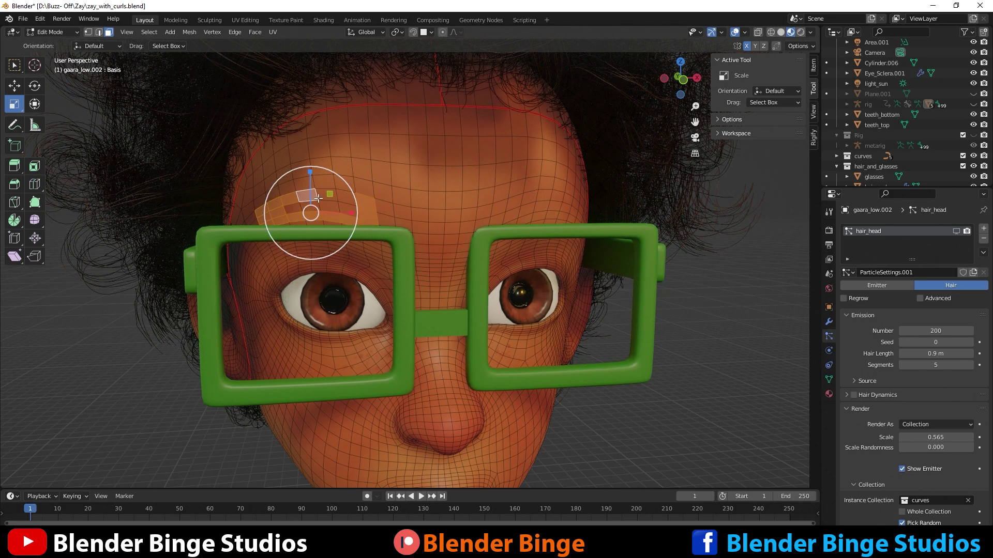
pyautogui.keyDown('shift'); pyautogui.click(318, 198); pyautogui.keyUp('shift')
pyautogui.keyDown('shift'); pyautogui.click(329, 207); pyautogui.keyUp('shift')
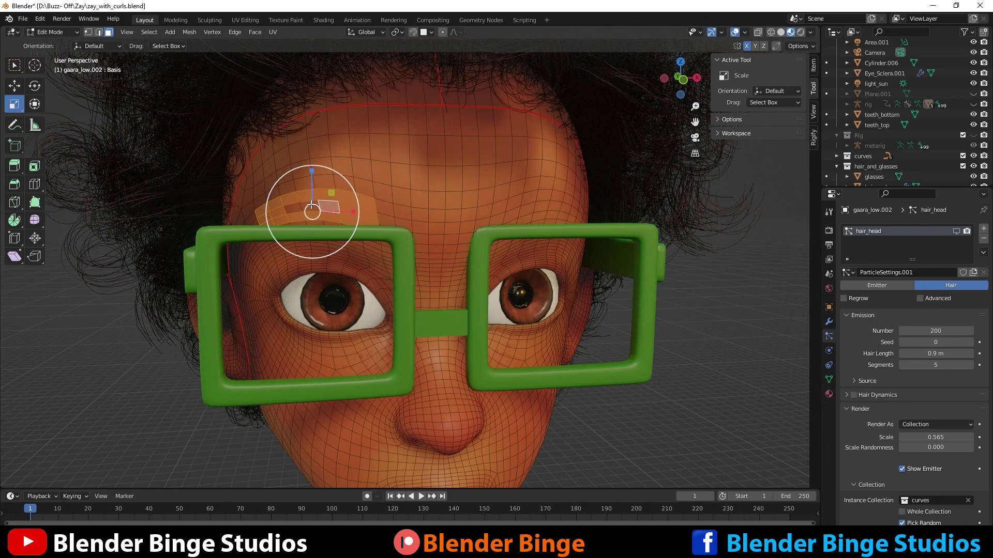
pyautogui.keyDown('shift'); pyautogui.click(292, 209); pyautogui.keyUp('shift')
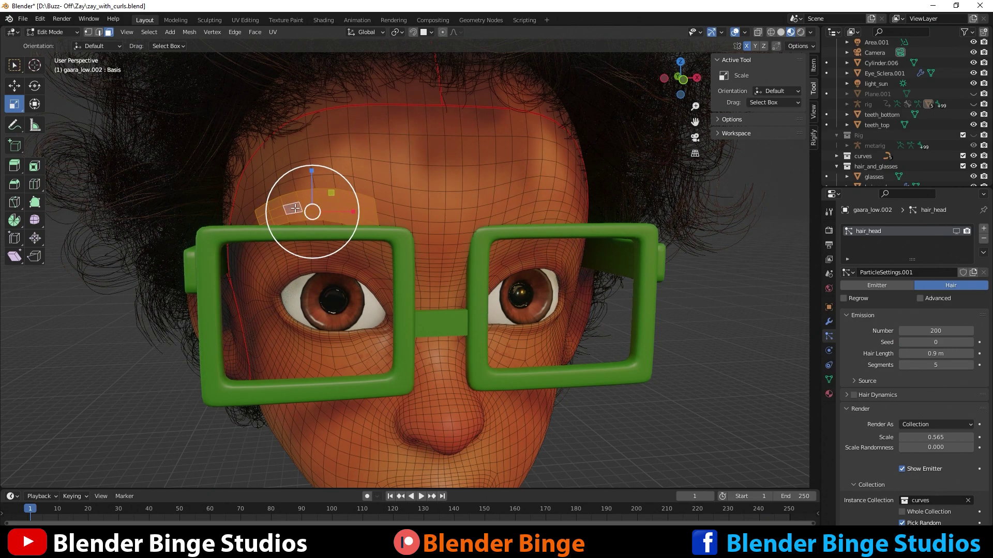
pyautogui.keyDown('shift'); pyautogui.click(394, 226); pyautogui.keyUp('shift')
pyautogui.keyDown('shift'); pyautogui.click(386, 209); pyautogui.keyUp('shift')
pyautogui.keyDown('shift'); pyautogui.click(385, 234); pyautogui.keyUp('shift')
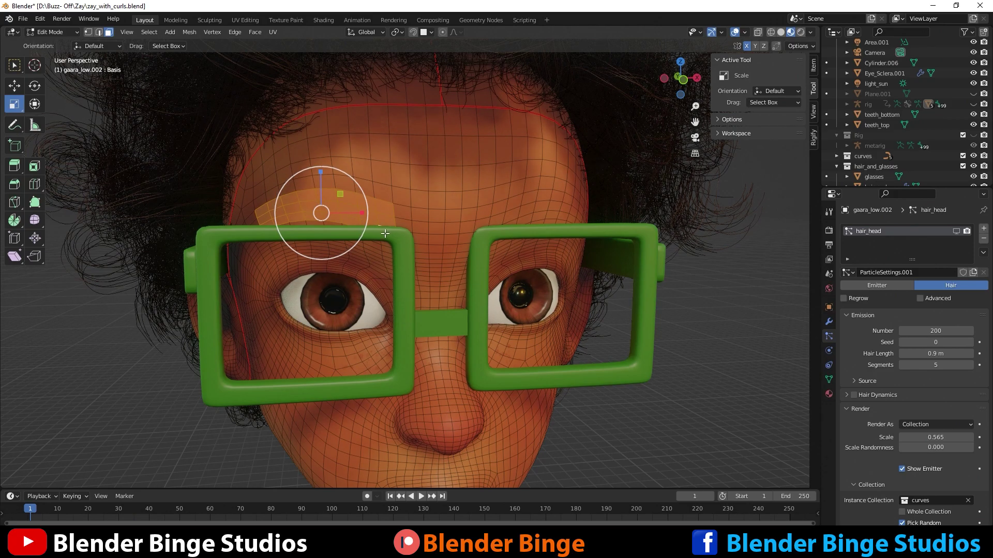
# Extend the brow selection with faces at its outer end near the temple and along its upper edge
pyautogui.moveTo(385, 234); pyautogui.dragTo(398, 237, button='middle')
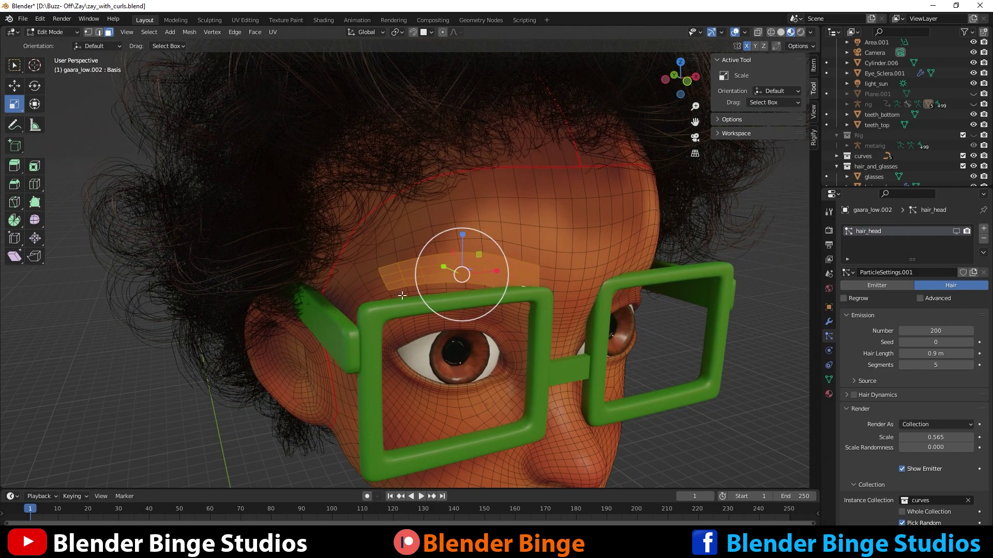
pyautogui.moveTo(402, 295); pyautogui.dragTo(378, 276, button='middle')
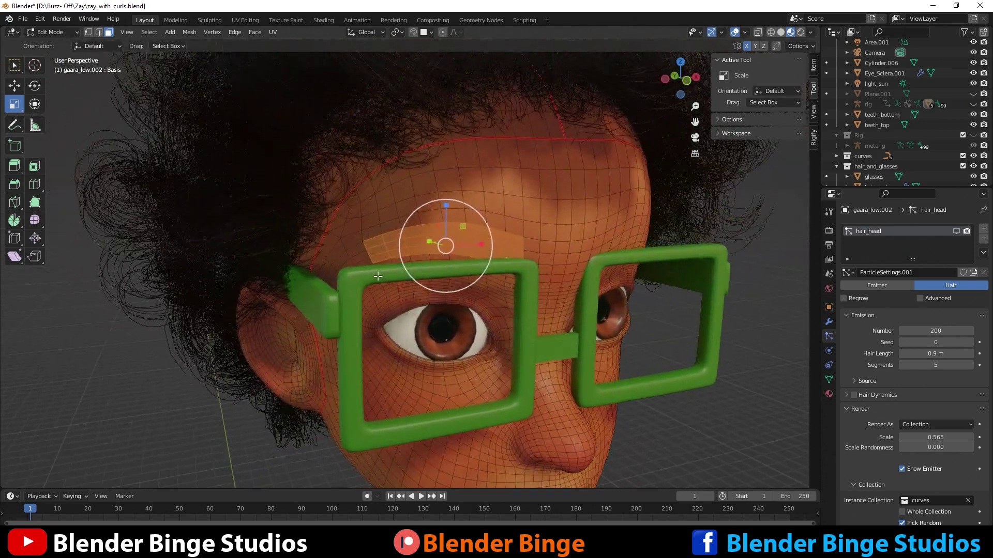
pyautogui.scroll(3, 378, 276)
pyautogui.keyDown('shift'); pyautogui.click(333, 249); pyautogui.keyUp('shift')
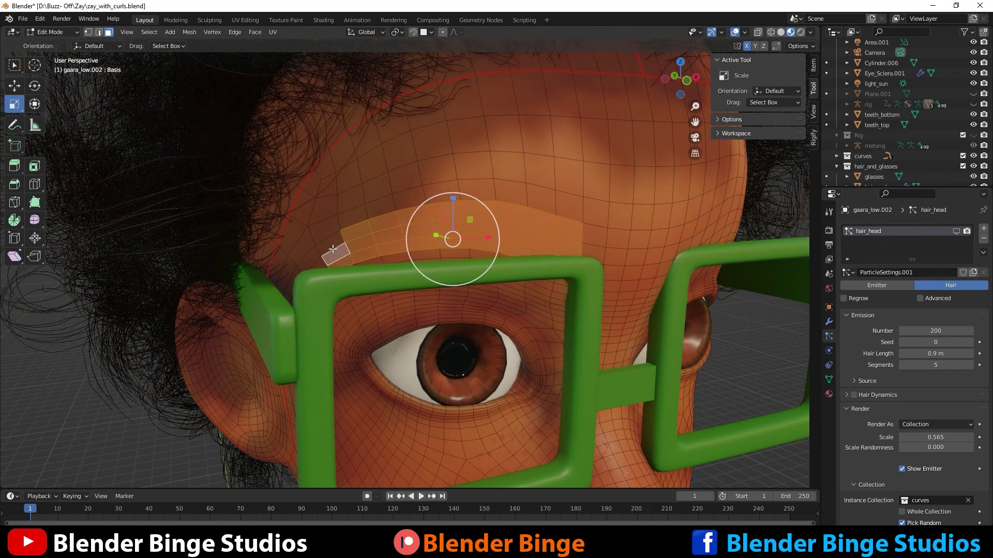
pyautogui.scroll(-5, 352, 245)
pyautogui.moveTo(373, 243); pyautogui.dragTo(398, 238, button='middle')
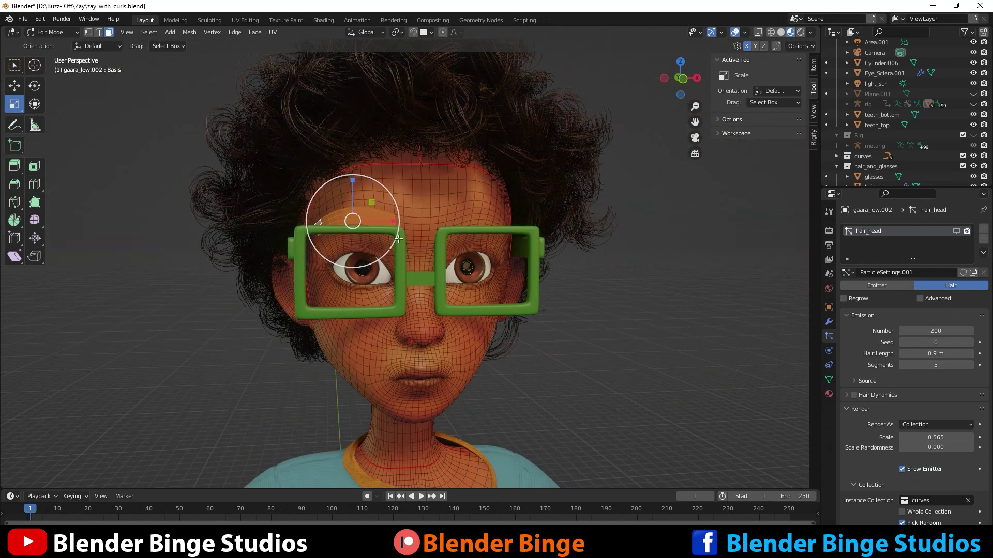
pyautogui.scroll(3, 398, 238)
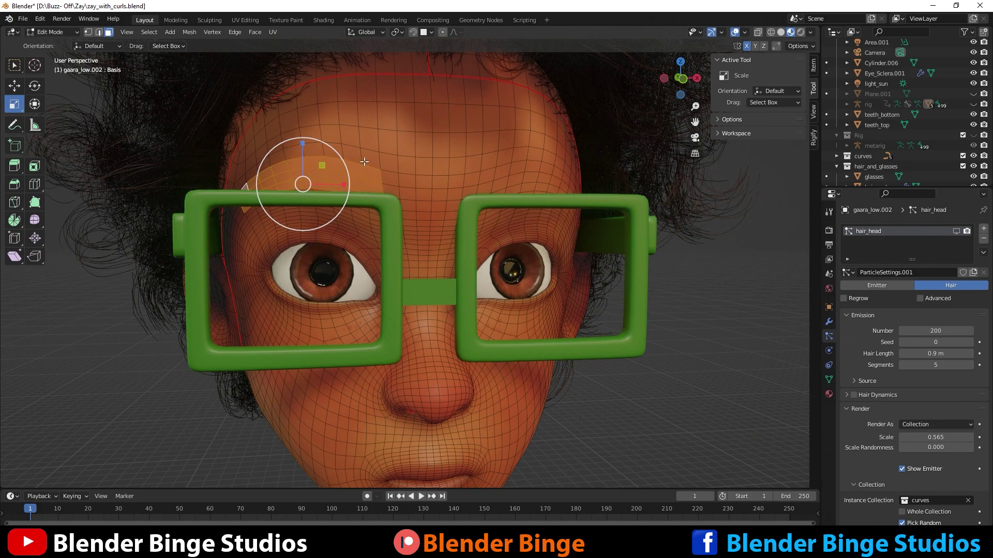
pyautogui.keyDown('shift'); pyautogui.click(314, 151); pyautogui.keyUp('shift')
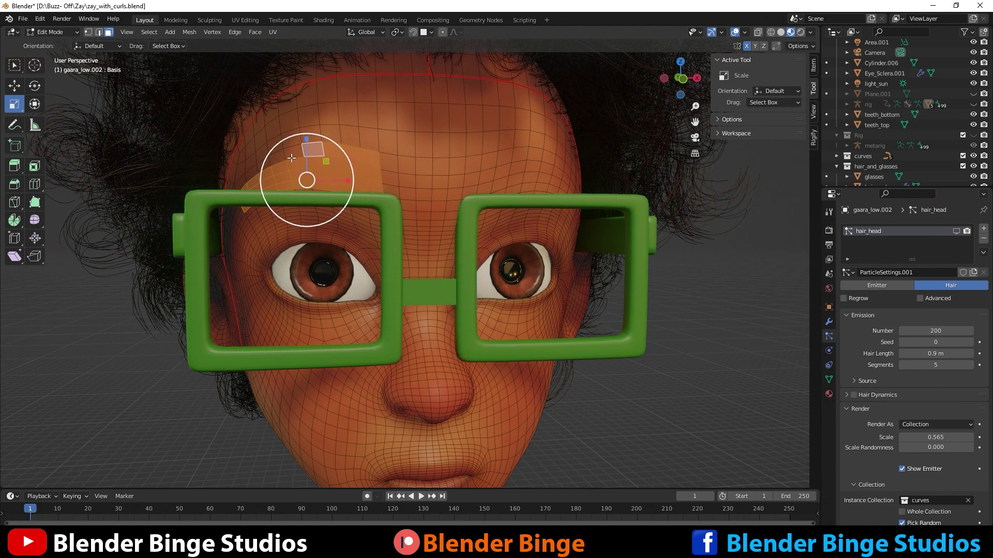
pyautogui.keyDown('shift'); pyautogui.click(262, 165); pyautogui.keyUp('shift')
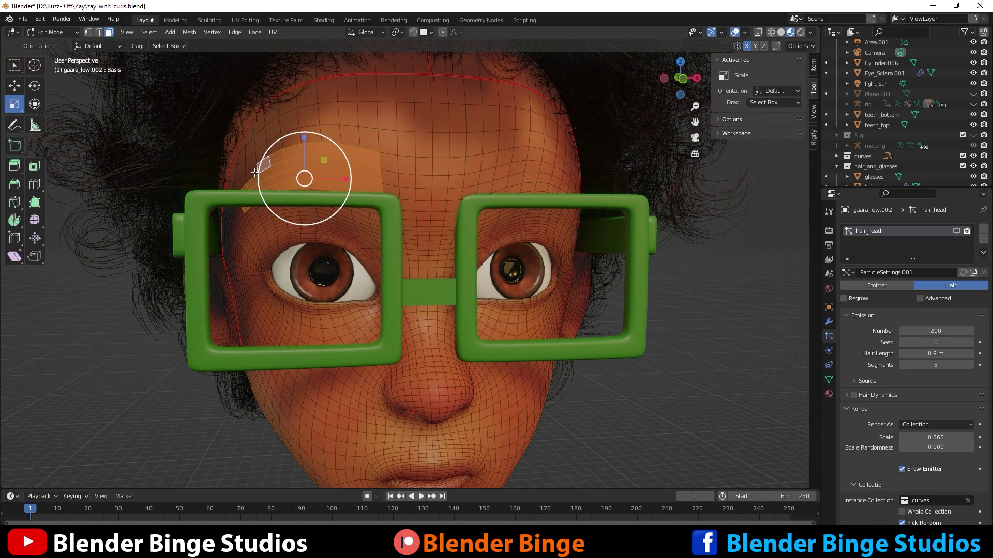
pyautogui.keyDown('shift'); pyautogui.click(241, 181); pyautogui.keyUp('shift')
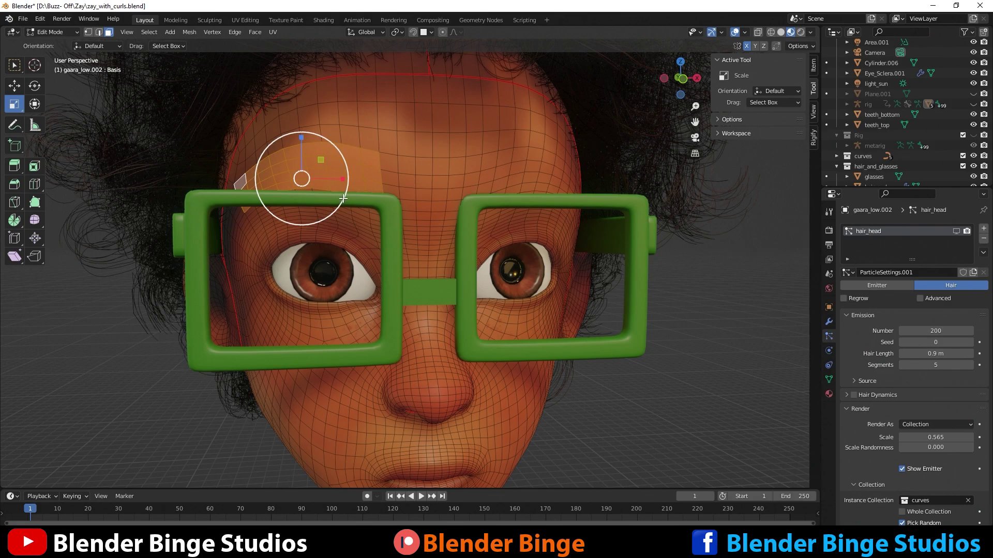
# Duplicate the selected brow faces in place and separate the copy into its own object
pyautogui.scroll(-3, 343, 198)
pyautogui.scroll(5, 344, 198)
pyautogui.moveTo(343, 198); pyautogui.dragTo(357, 221, button='middle')
pyautogui.scroll(2, 357, 221)
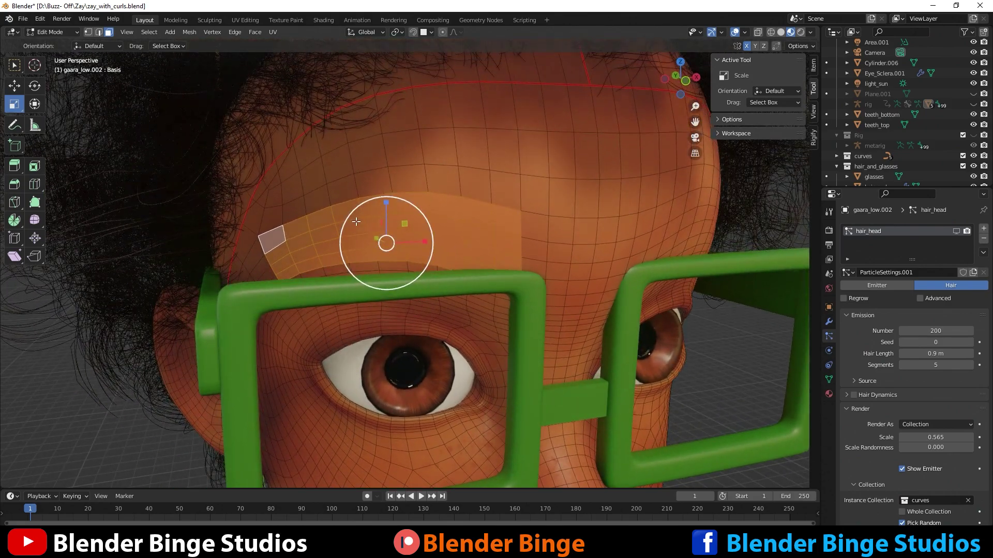
pyautogui.press('g')
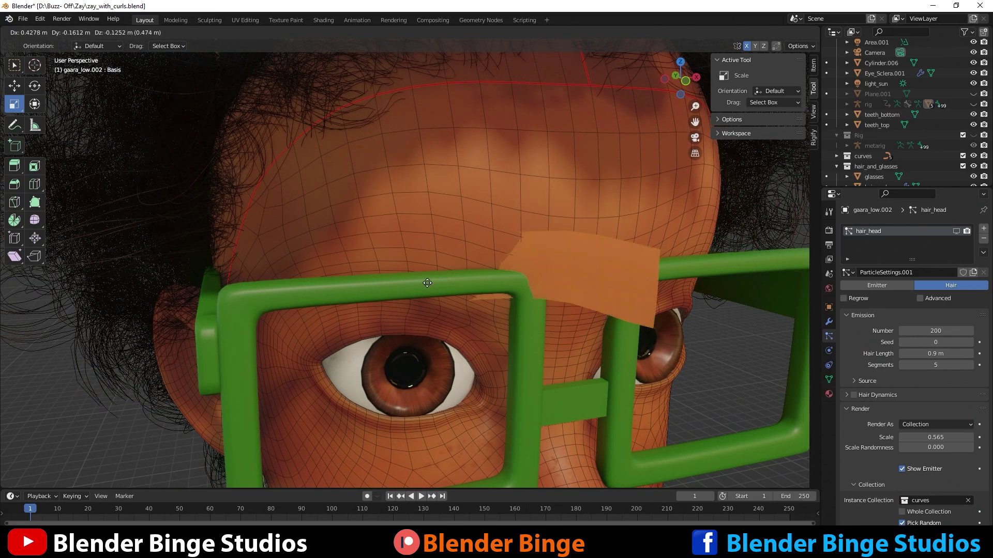
pyautogui.rightClick(415, 214)
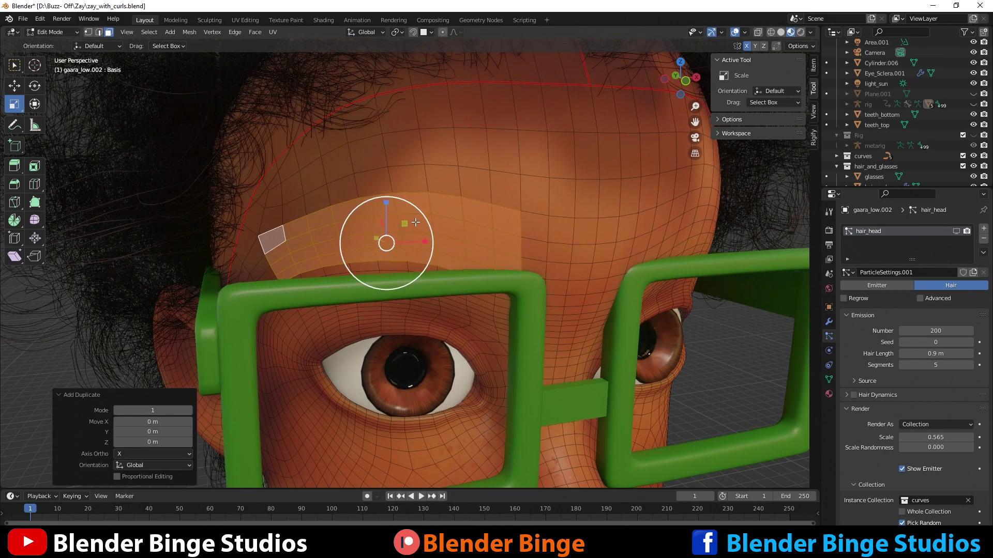
pyautogui.press('p')
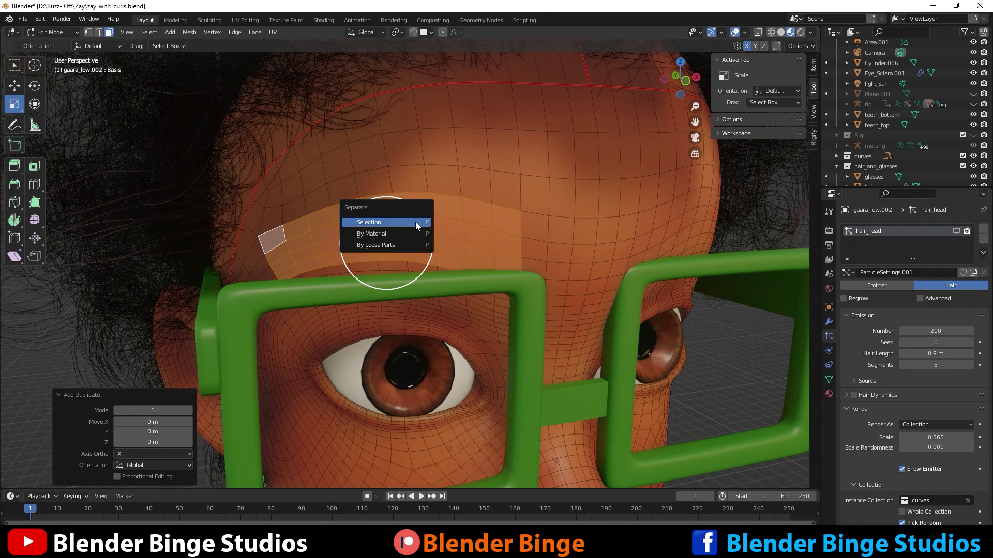
pyautogui.click(386, 223)
# Return to Object Mode and select only the separated eyebrow patch above the right eye
pyautogui.click(53, 32)
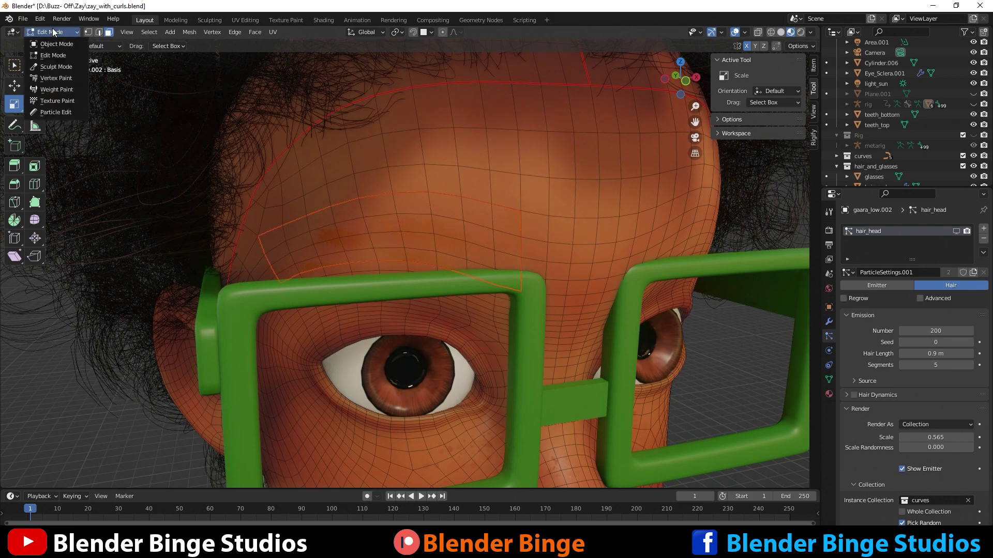
pyautogui.click(57, 44)
pyautogui.scroll(-6, 355, 213)
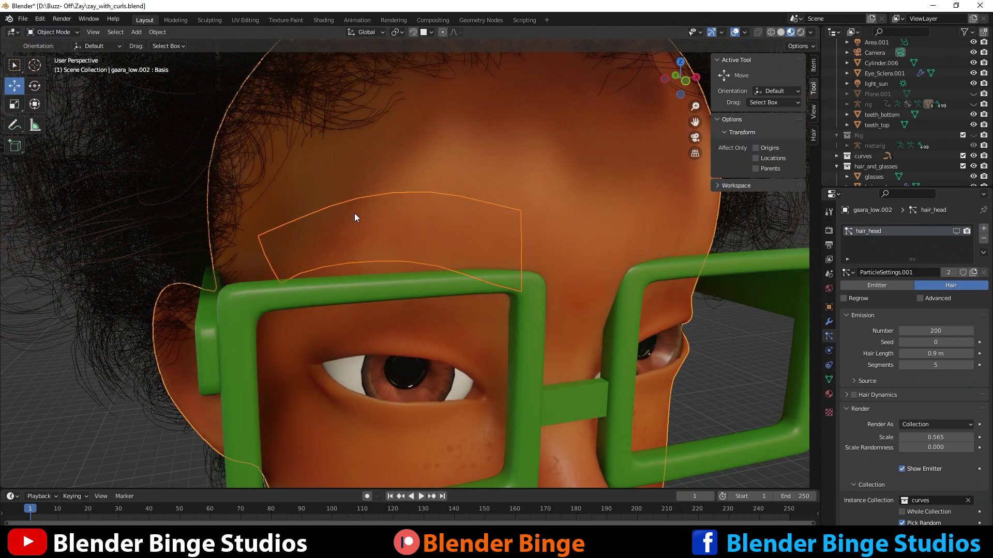
pyautogui.click(655, 280)
pyautogui.click(417, 254)
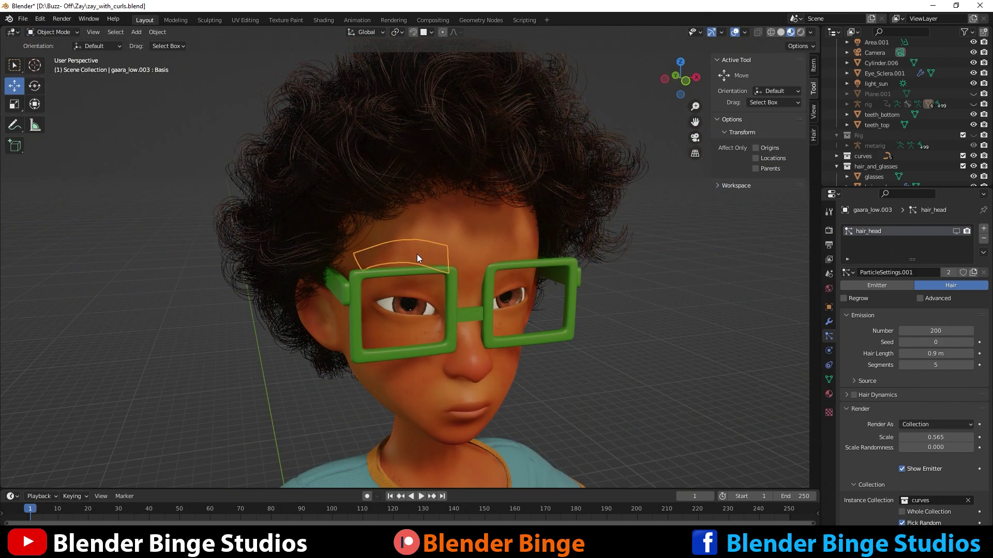
pyautogui.scroll(4, 417, 267)
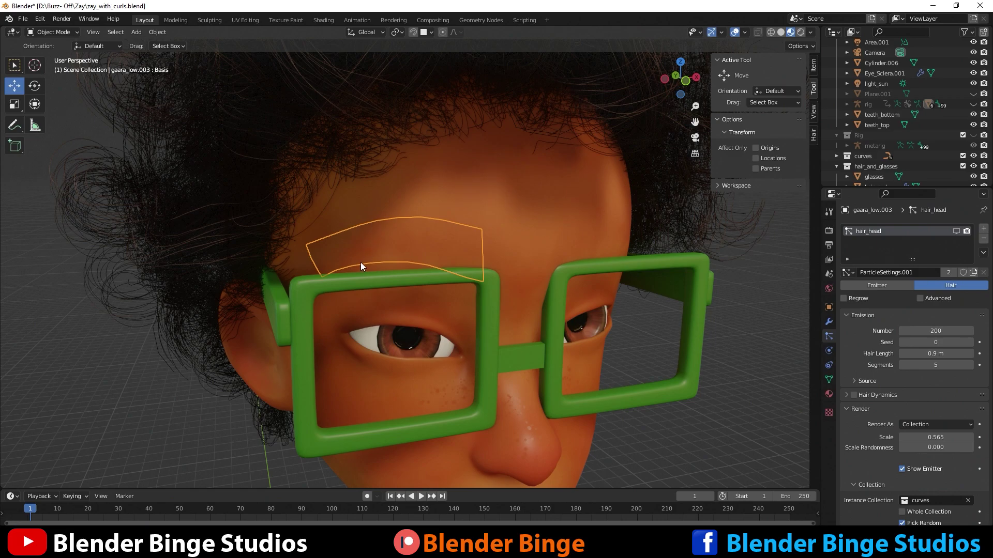
pyautogui.moveTo(439, 248); pyautogui.dragTo(375, 238, button='middle')
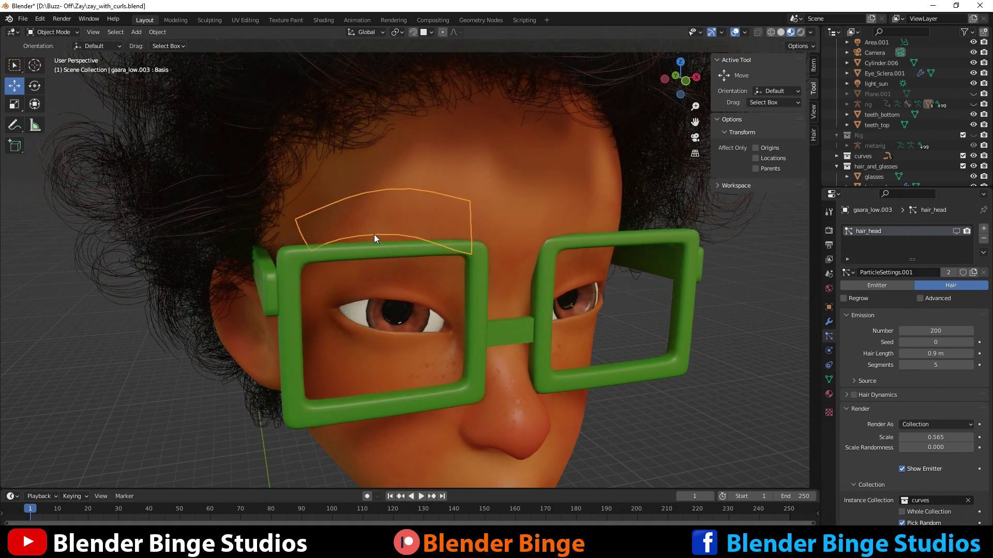
# Remove both material slots, zay_skin_material and Material.004, from the eyebrow patch
pyautogui.click(828, 394)
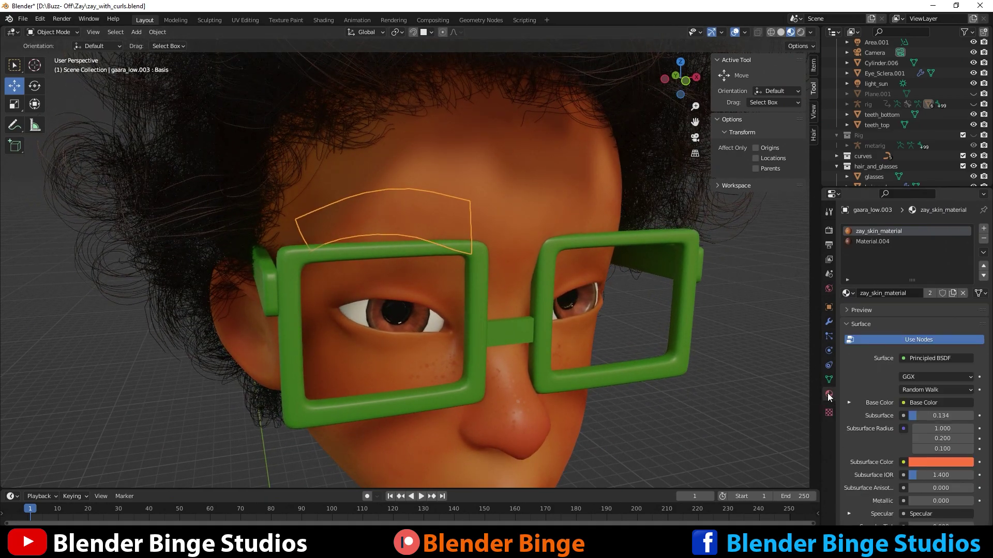
pyautogui.click(983, 238)
pyautogui.click(984, 238)
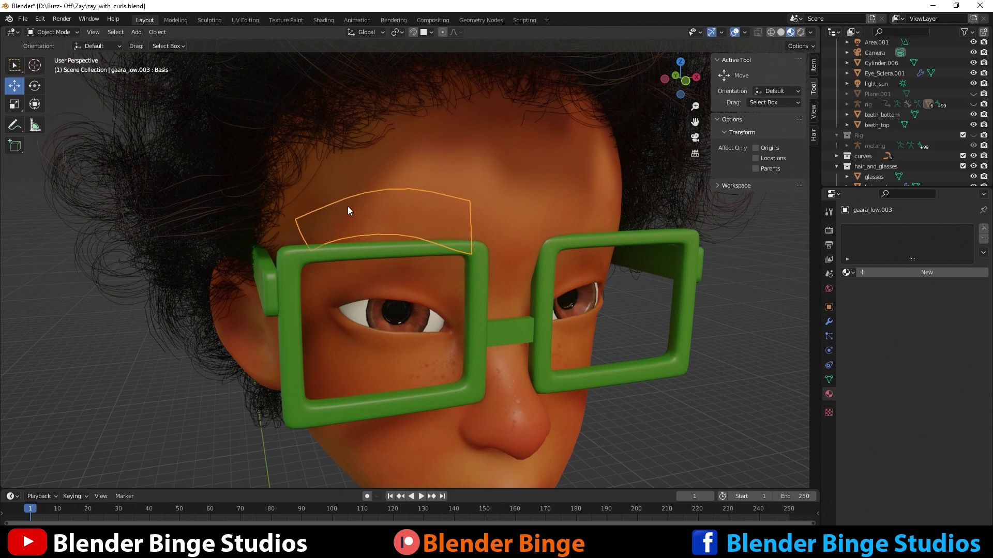
# Move the eyebrow patch about -0.046 m along the global Y axis, in front of the forehead
pyautogui.press('g')
pyautogui.press('y')
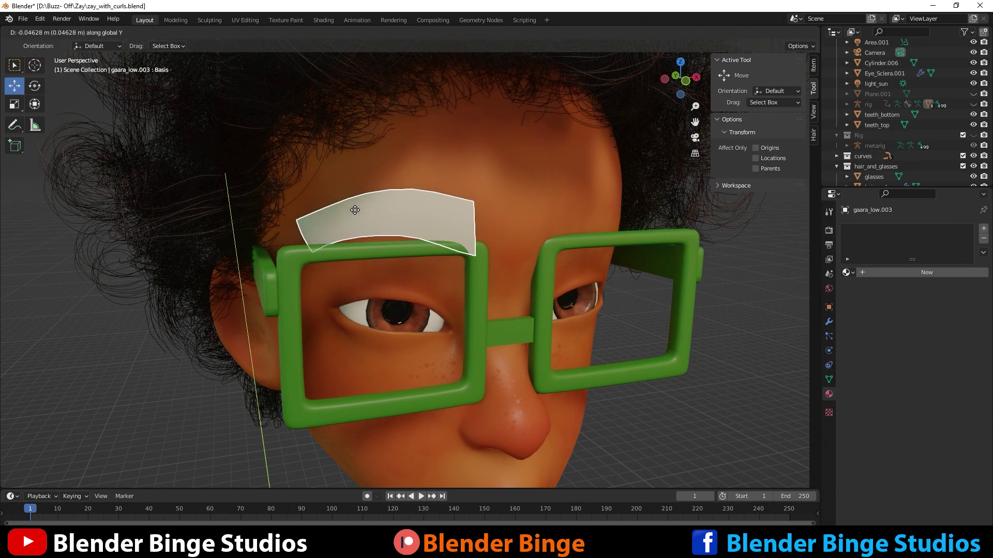
pyautogui.click(354, 210)
pyautogui.scroll(-5, 516, 232)
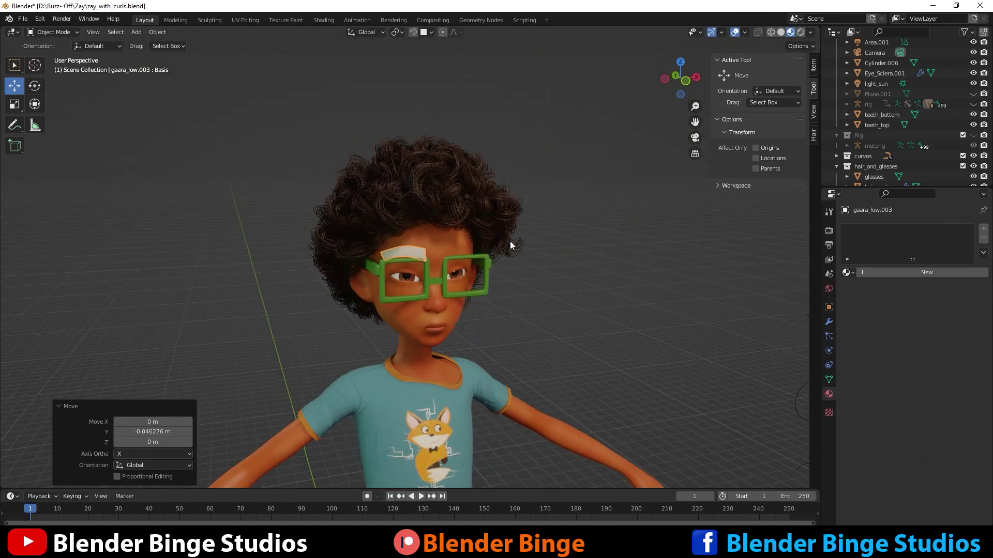
pyautogui.moveTo(516, 232); pyautogui.dragTo(510, 290, button='middle')
pyautogui.scroll(3, 368, 231)
pyautogui.scroll(2, 368, 231)
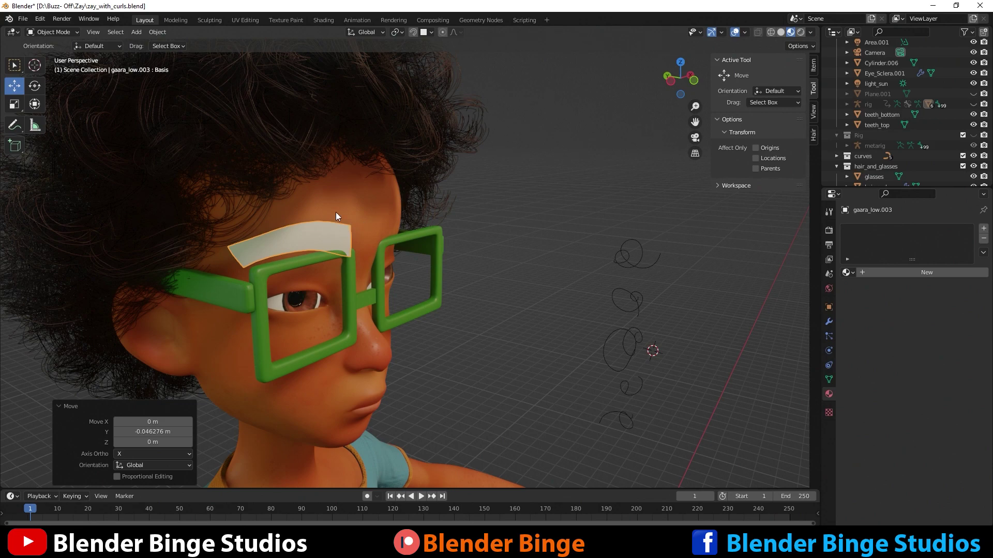
# Enable the wireframe overlay in the eyebrow patch's viewport display settings
pyautogui.click(829, 307)
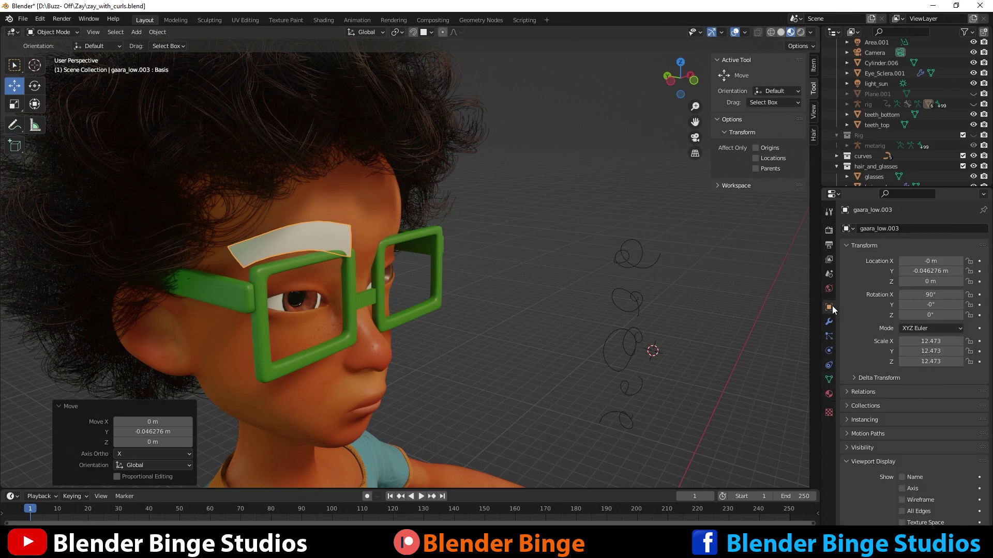
pyautogui.scroll(-1, 863, 408)
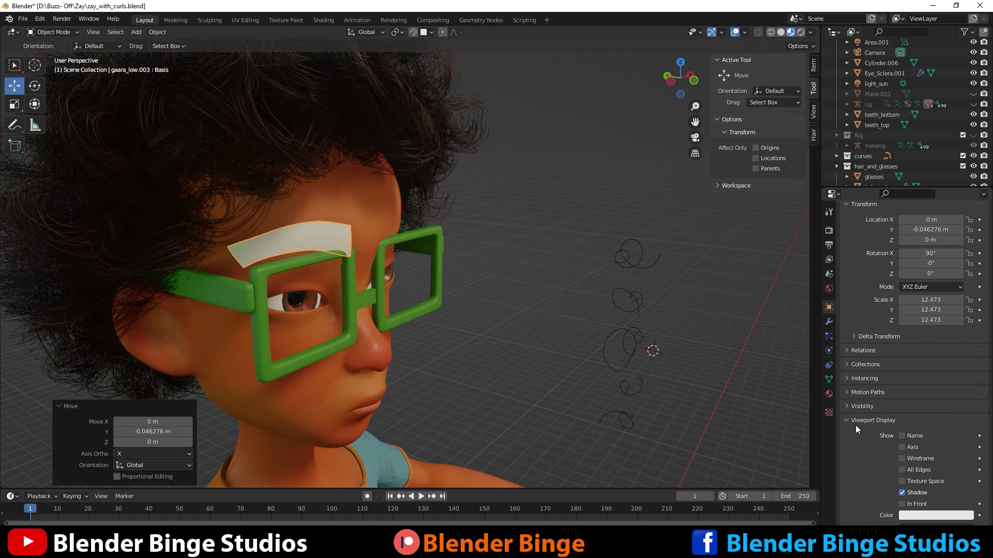
pyautogui.scroll(-2, 880, 414)
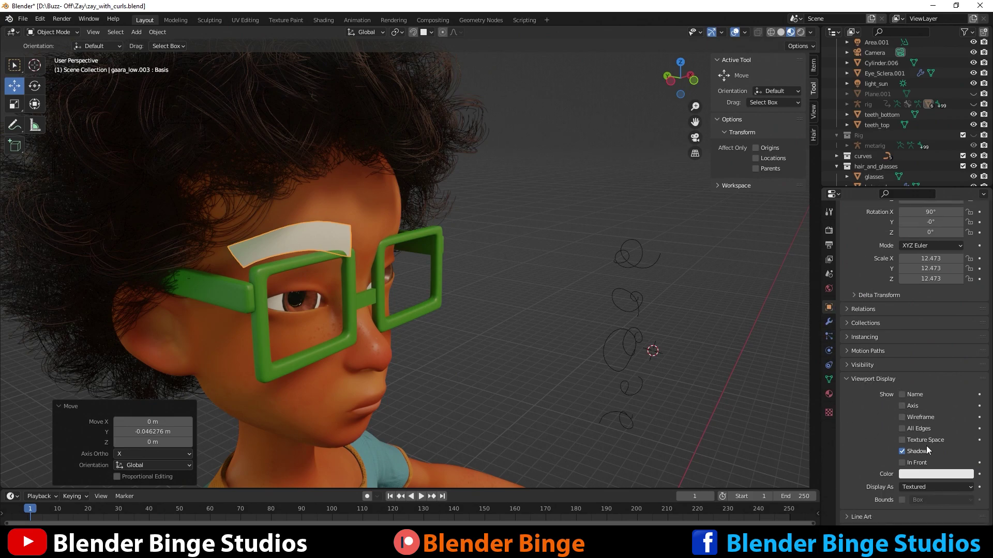
pyautogui.click(920, 421)
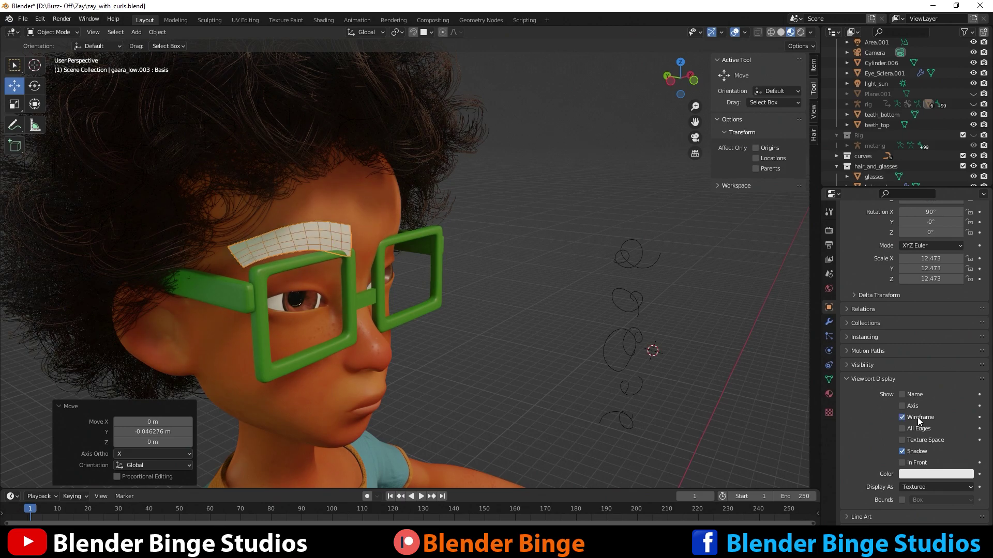
# Examine the face topology around the eyebrow in wireframe shading
pyautogui.click(353, 217)
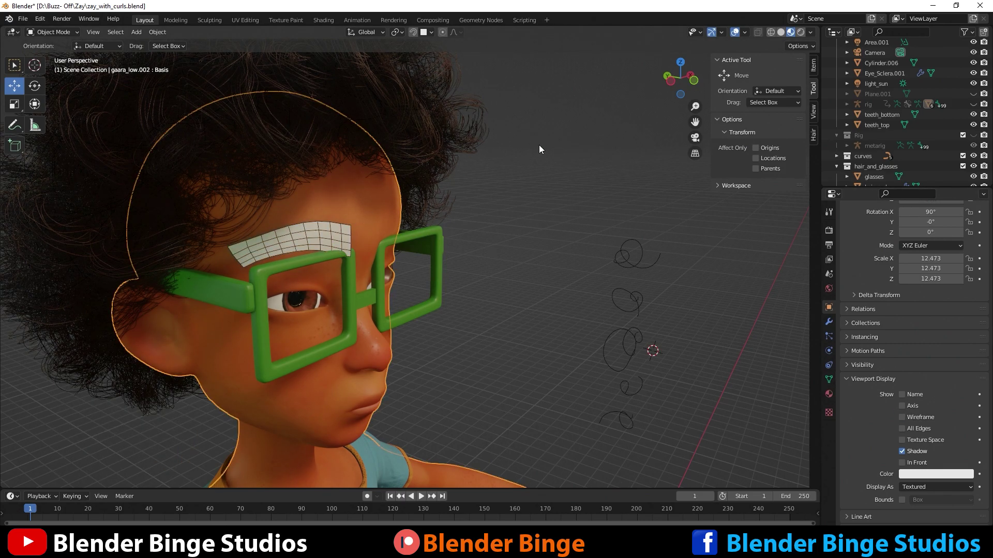
pyautogui.click(770, 34)
pyautogui.click(514, 193)
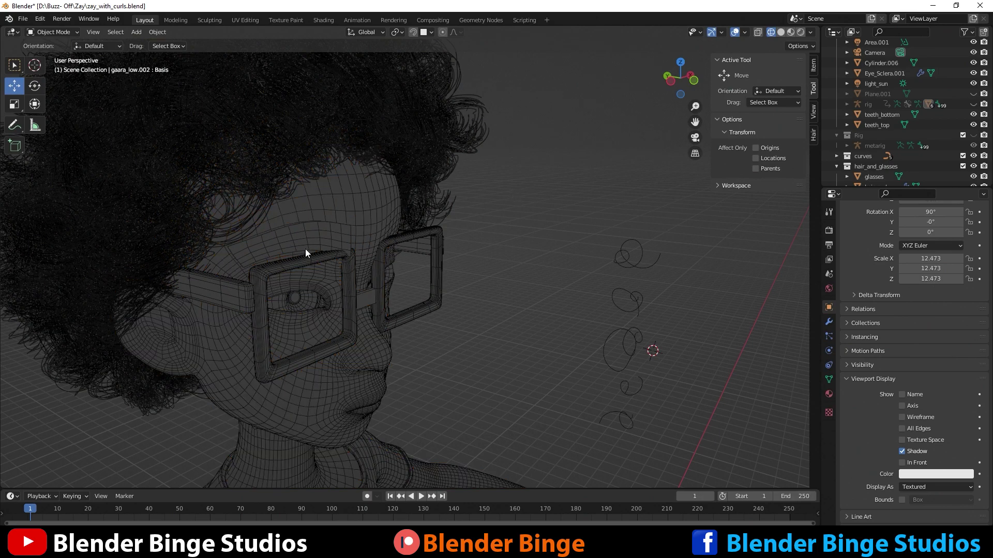
pyautogui.scroll(4, 289, 251)
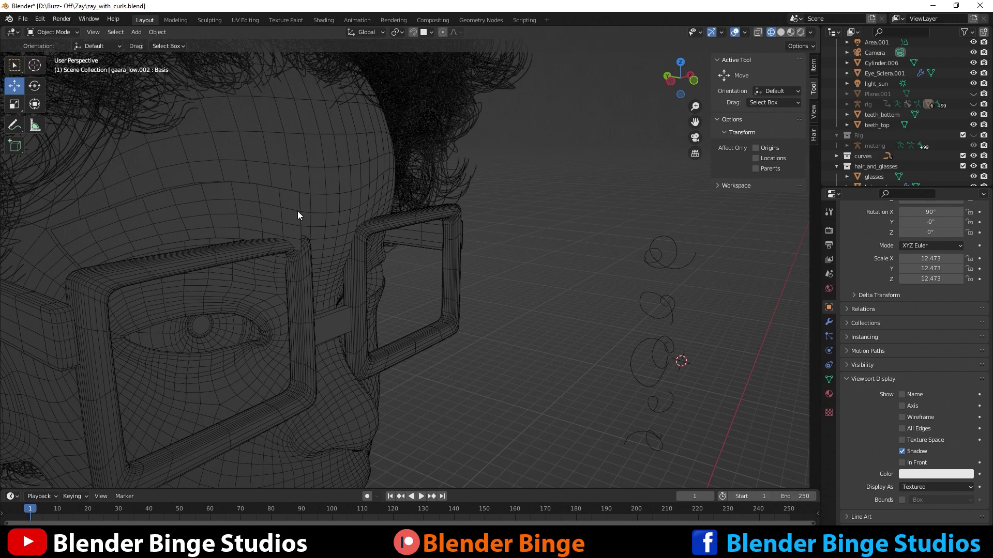
pyautogui.scroll(-2, 156, 206)
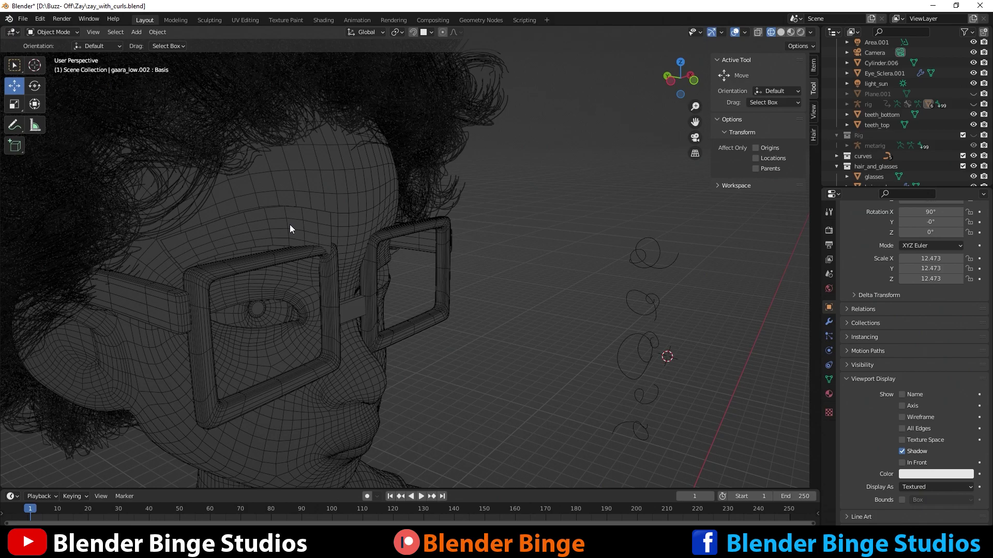
pyautogui.scroll(-5, 552, 187)
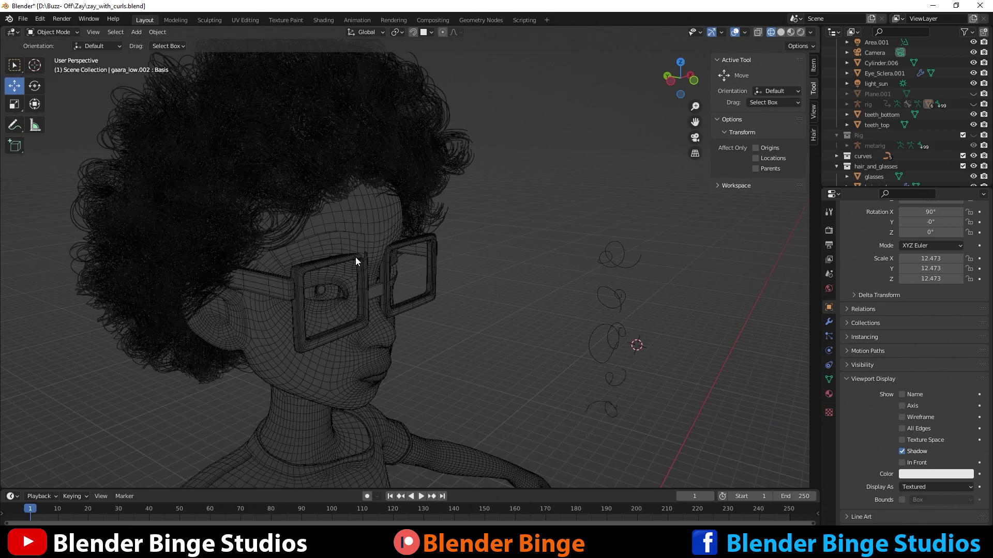
pyautogui.click(327, 247)
pyautogui.moveTo(339, 246); pyautogui.dragTo(429, 258, button='middle')
# Return the viewport to Material Preview shading and enable the wireframe overlay on the head mesh
pyautogui.click(781, 32)
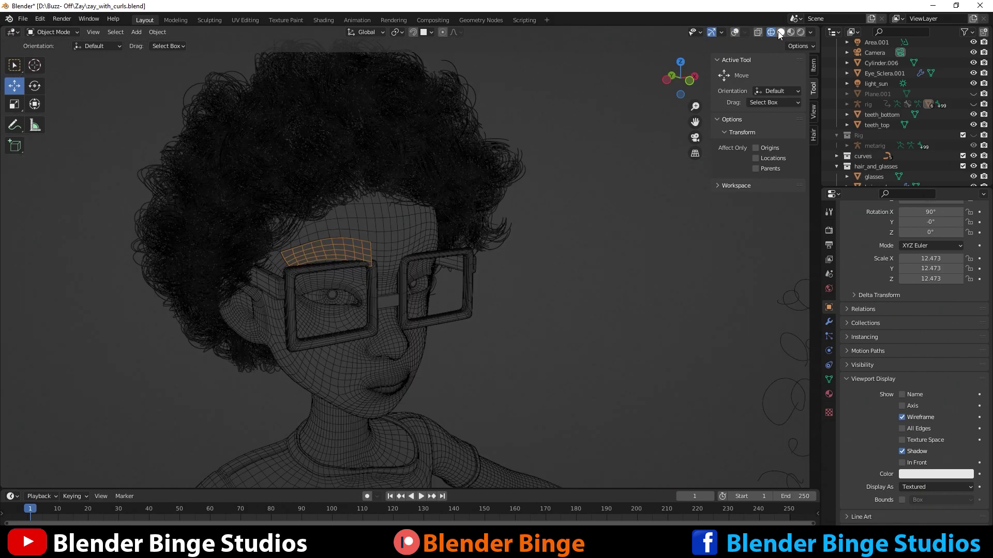
pyautogui.click(791, 32)
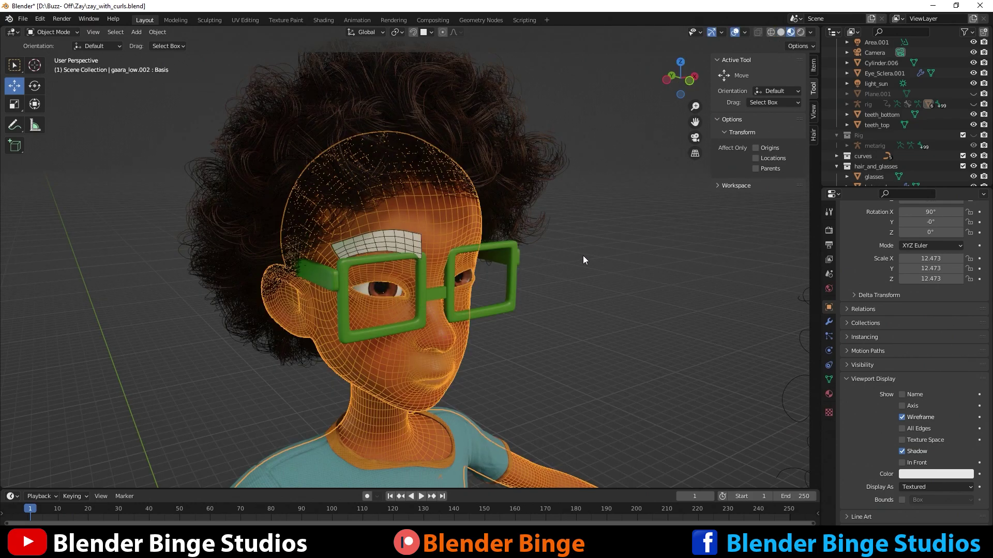
pyautogui.scroll(6, 483, 278)
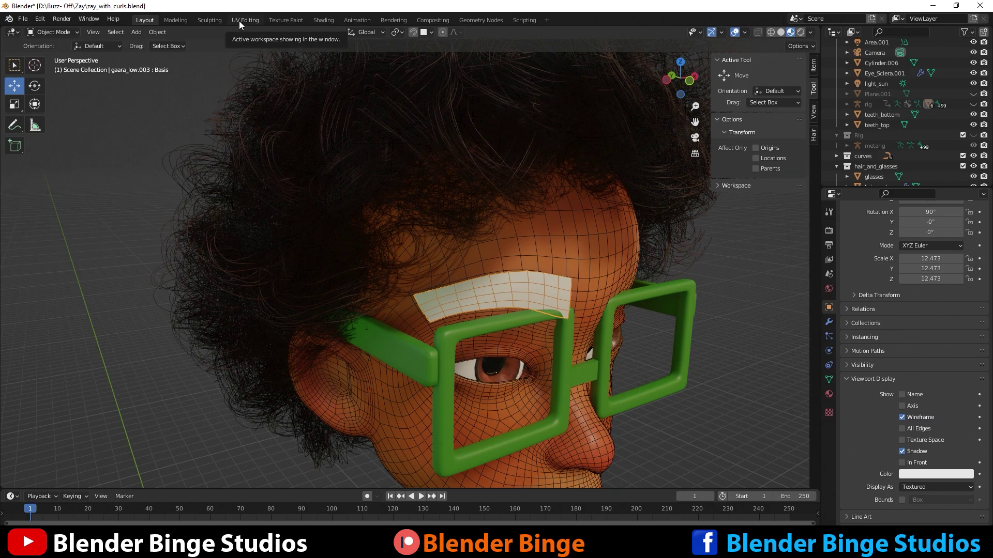
# In the UV Editing workspace, select all linked faces of the eyebrow patch and unwrap them with Project from View, looking straight at the brow
pyautogui.click(240, 21)
pyautogui.moveTo(702, 212); pyautogui.dragTo(610, 176, button='middle')
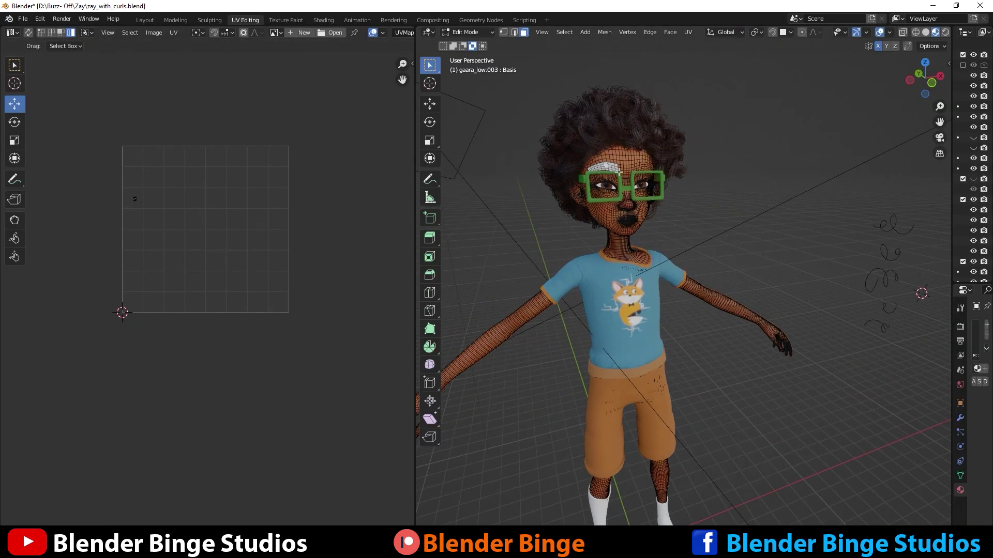
pyautogui.press('KP_Decimal')
pyautogui.scroll(-3, 625, 203)
pyautogui.scroll(-4, 625, 203)
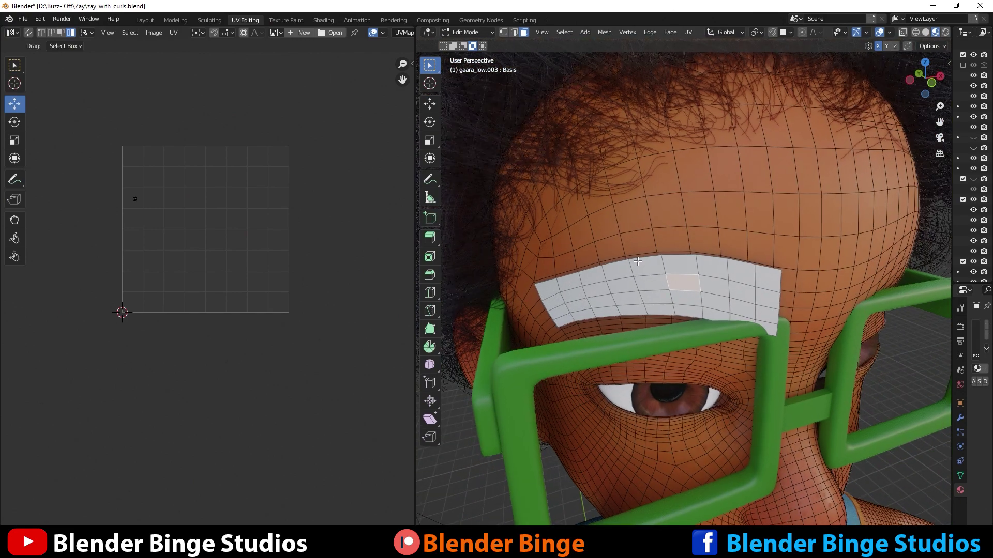
pyautogui.moveTo(625, 204); pyautogui.dragTo(636, 243, button='middle')
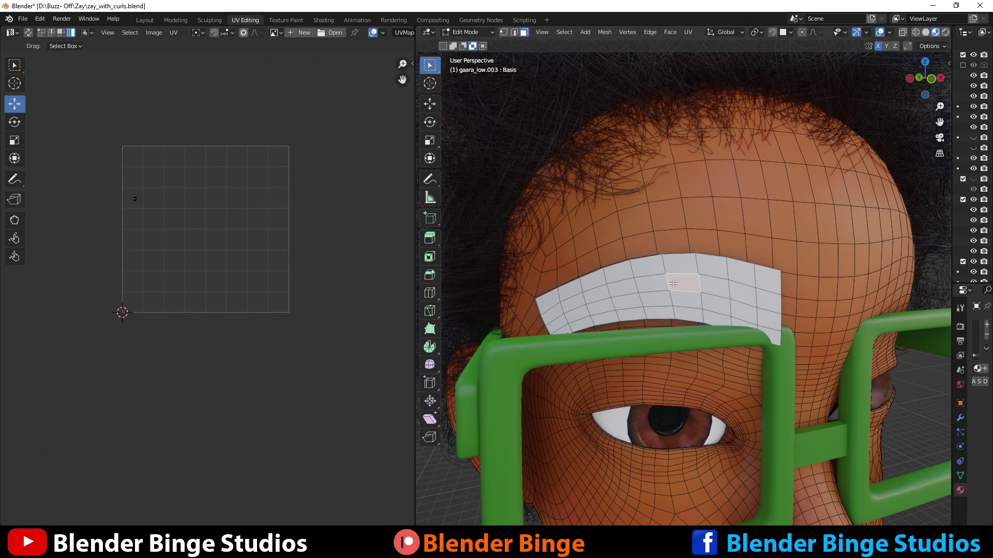
pyautogui.hotkey('ctrl', 'l')
pyautogui.press('u')
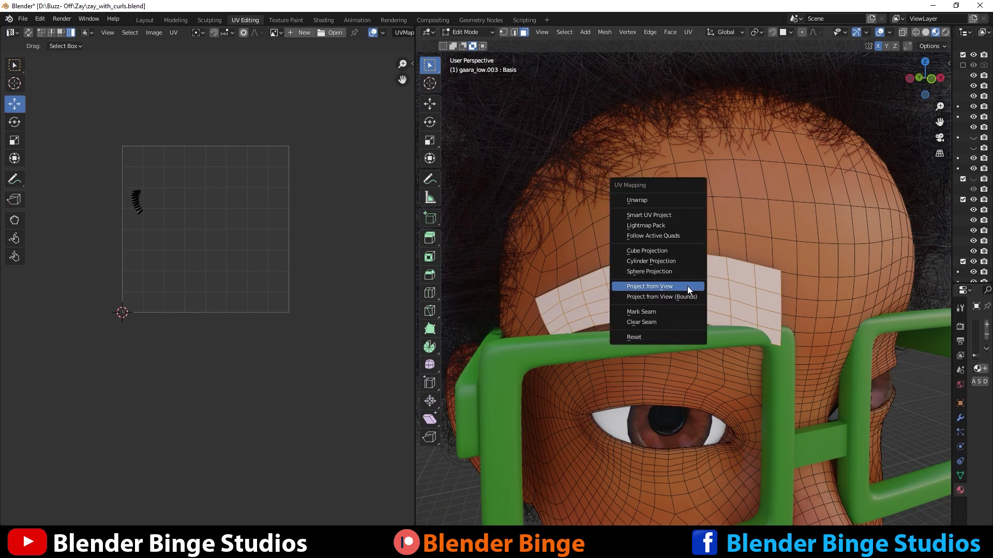
pyautogui.click(647, 286)
# Scale all the eyebrow UVs up to nearly the width of the UV tile and shift them horizontally to fit inside it
pyautogui.scroll(5, 228, 239)
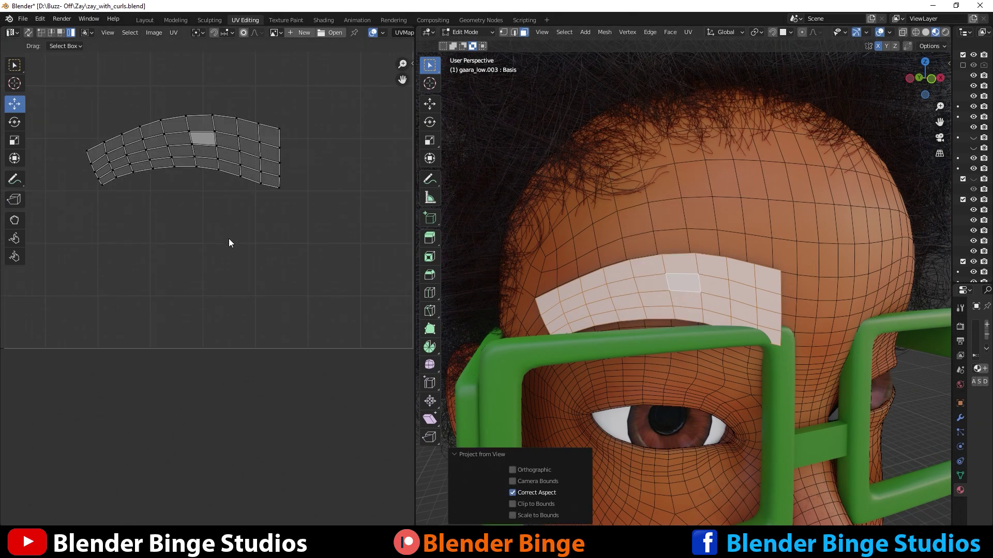
pyautogui.scroll(-6, 228, 237)
pyautogui.scroll(3, 205, 190)
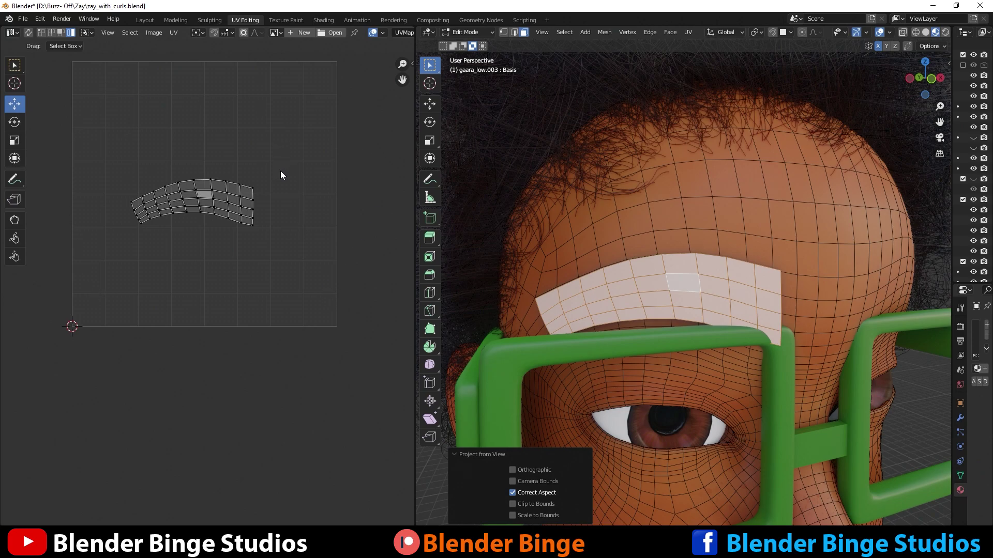
pyautogui.press('a')
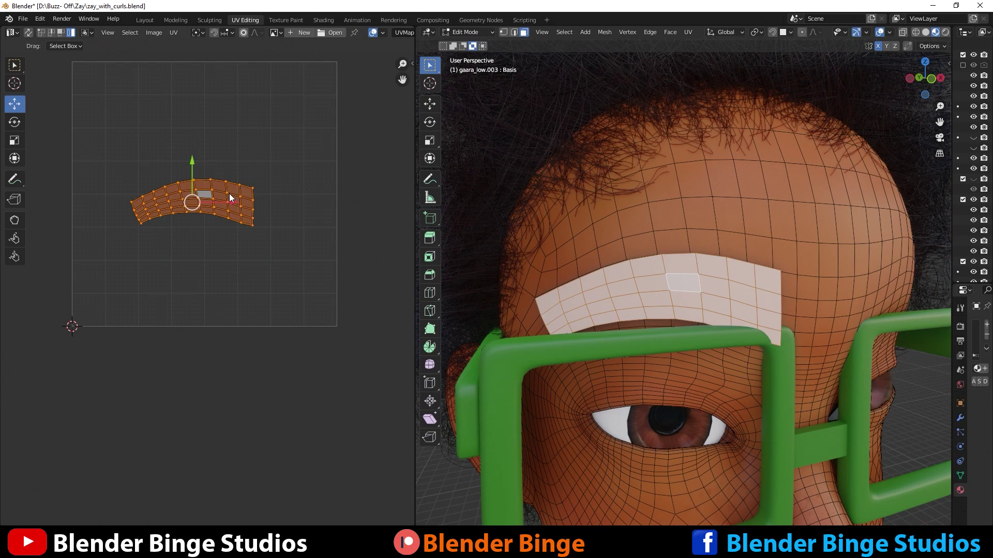
pyautogui.press('s')
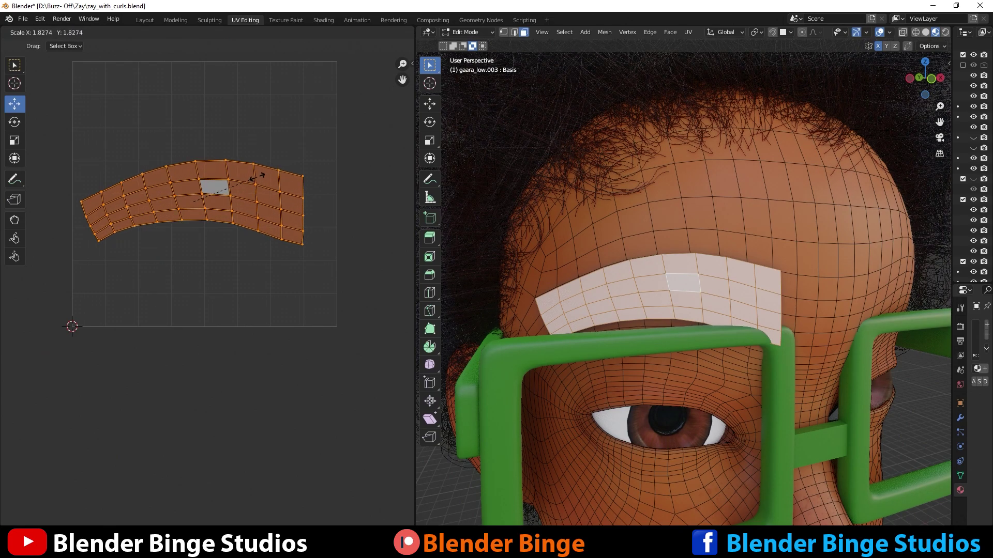
pyautogui.click(257, 183)
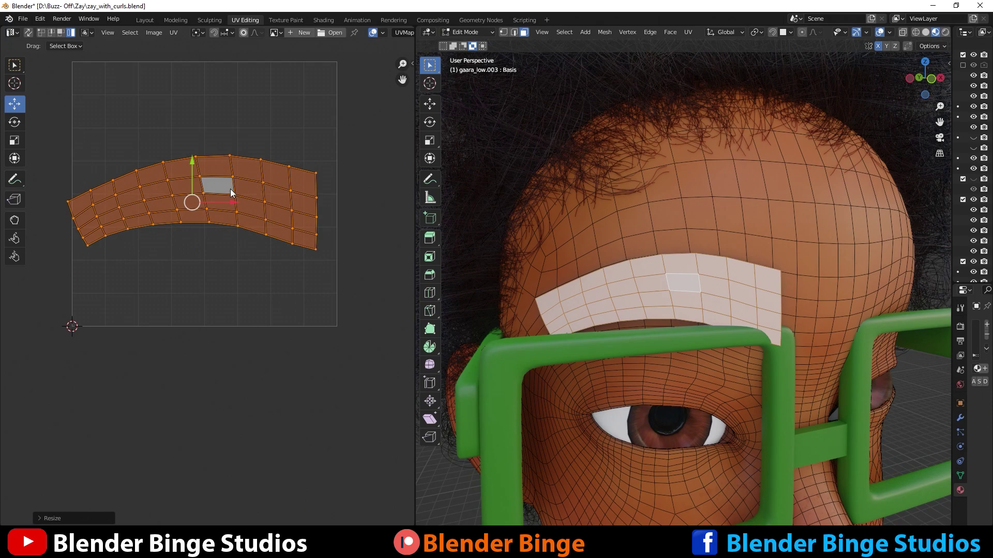
pyautogui.moveTo(213, 202); pyautogui.dragTo(223, 202)
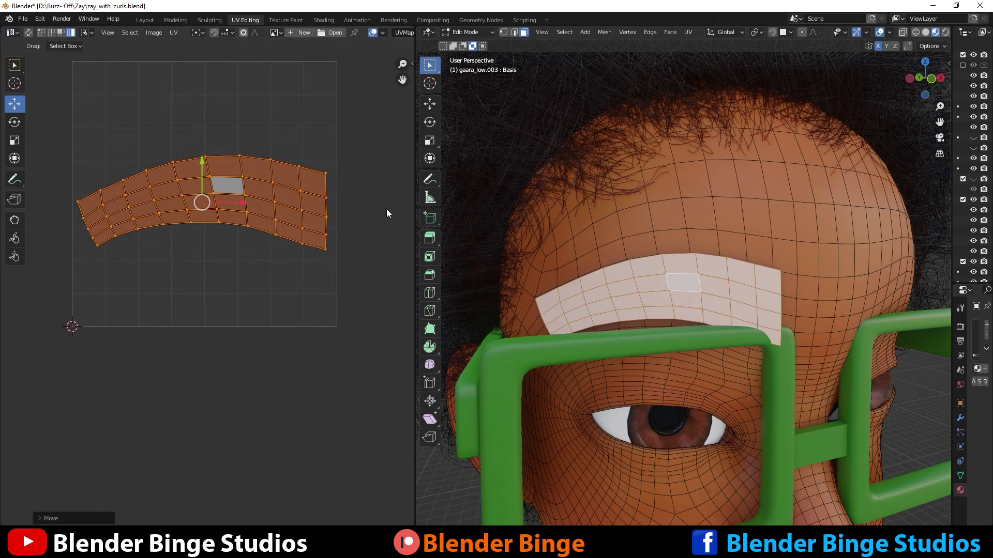
# Rename the eyebrow patch object EYE_BROW and start exporting its UV layout
pyautogui.click(369, 150)
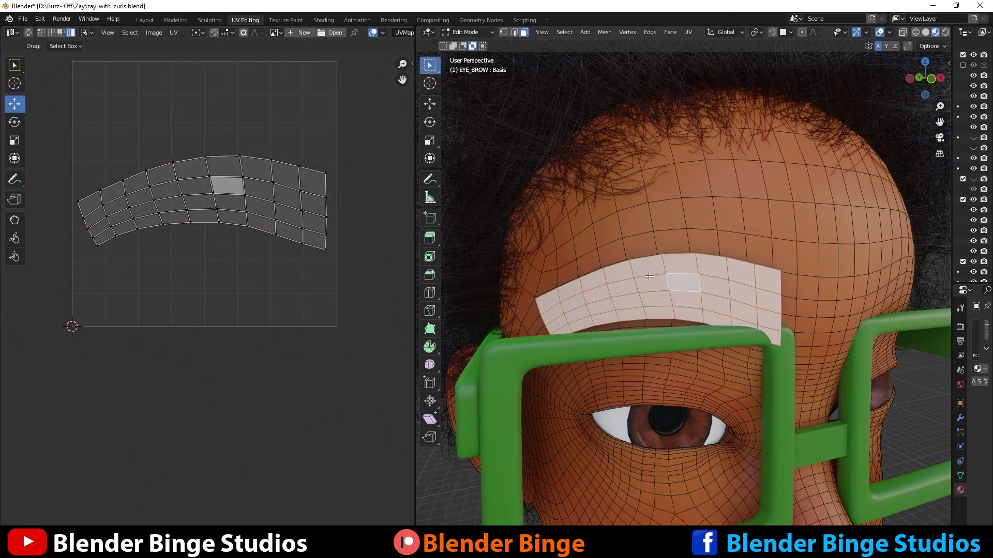
pyautogui.click(174, 32)
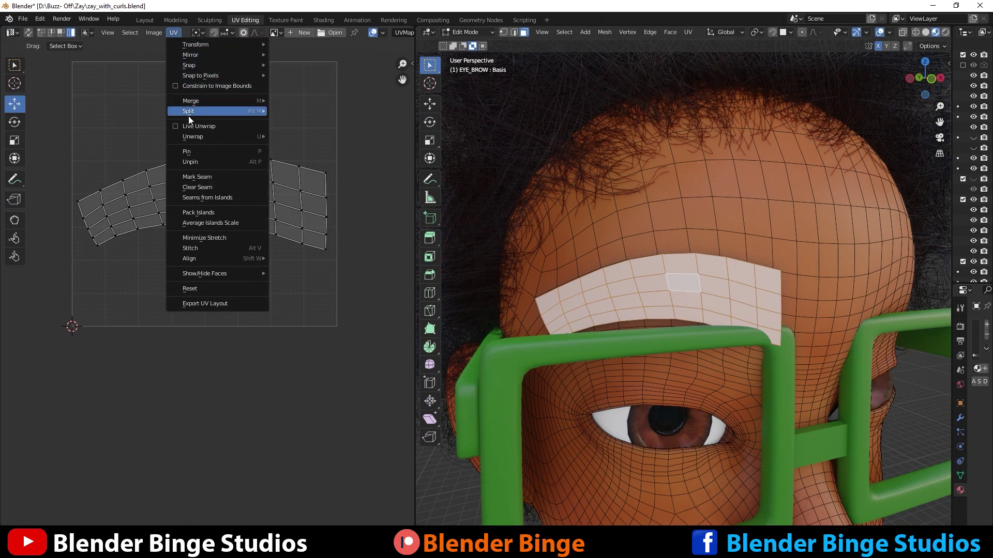
pyautogui.click(213, 303)
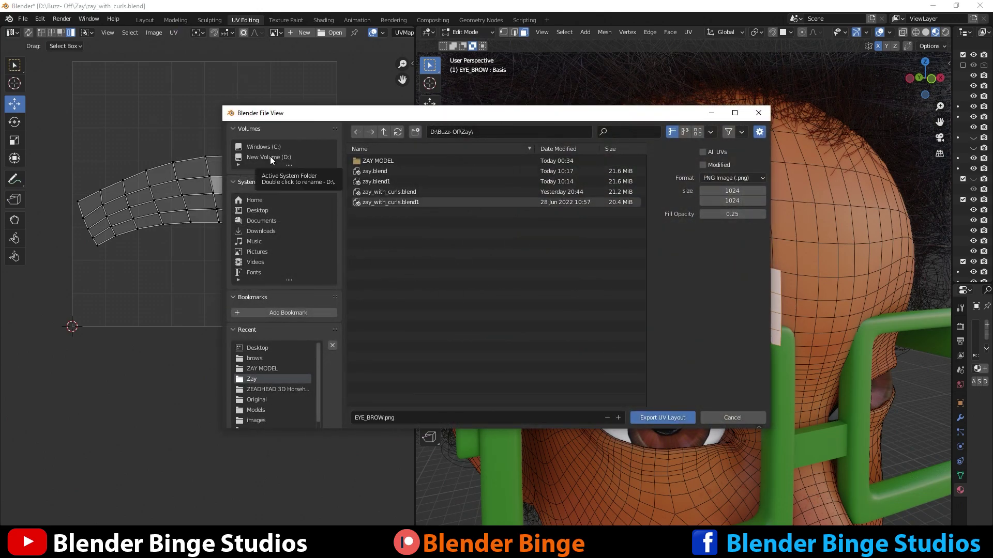
# Create a BROWS folder on the Desktop and export the UV layout there as EYE_BROW.png at 1024 × 1024
pyautogui.click(262, 209)
pyautogui.click(415, 131)
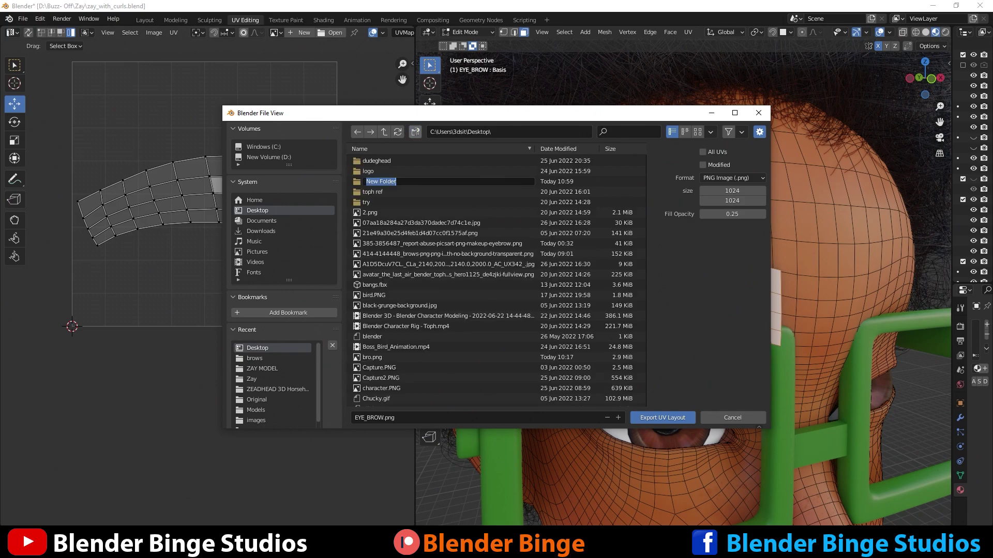
pyautogui.write('BROWS')
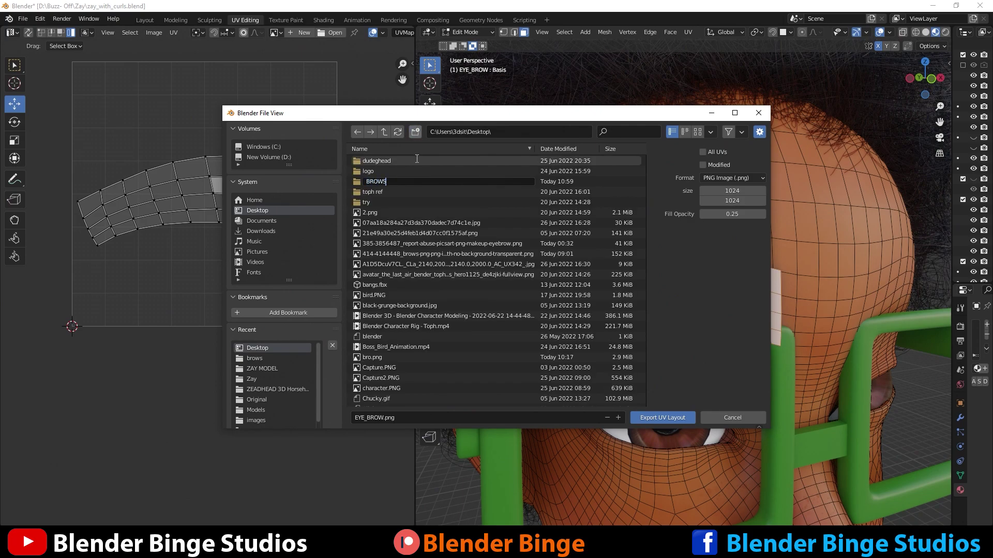
pyautogui.press('Return')
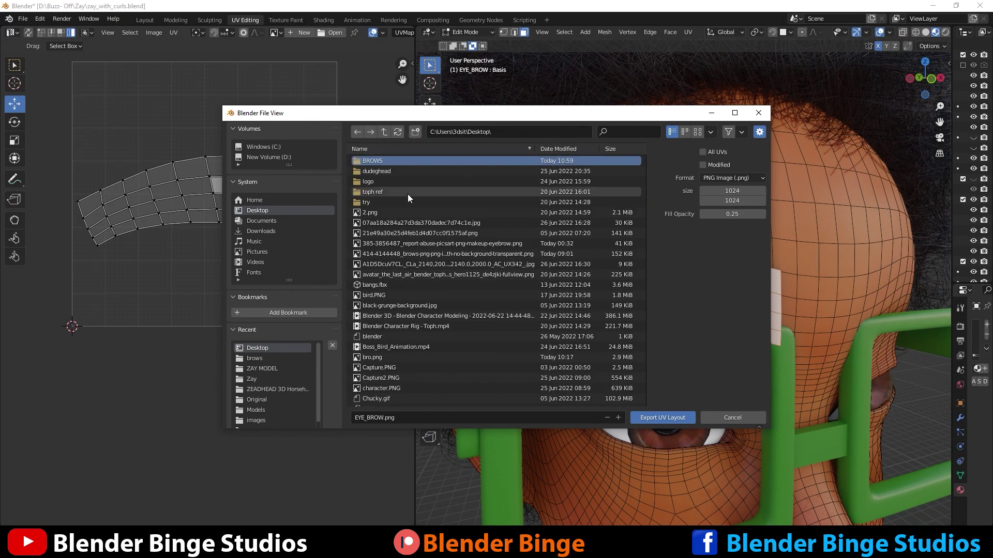
pyautogui.click(388, 160)
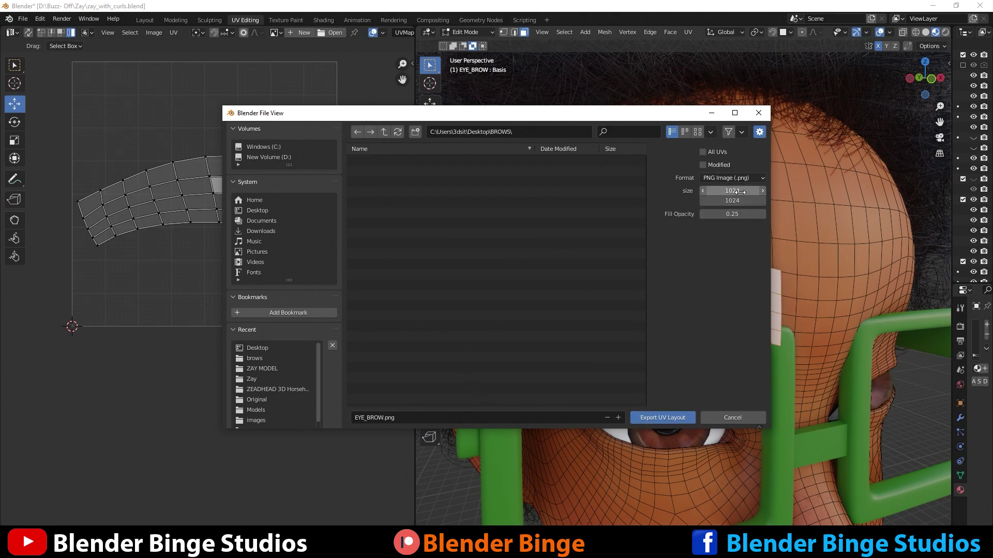
pyautogui.click(662, 419)
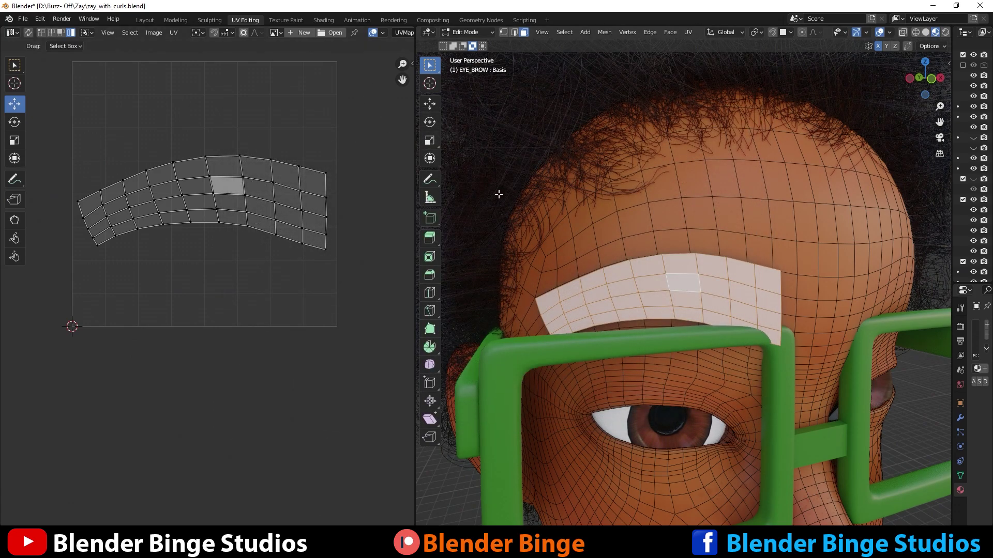
# Save the zay_with_curls.blend file and switch to Photoshop to start a new document
pyautogui.click(20, 20)
pyautogui.click(48, 85)
pyautogui.click(214, 491)
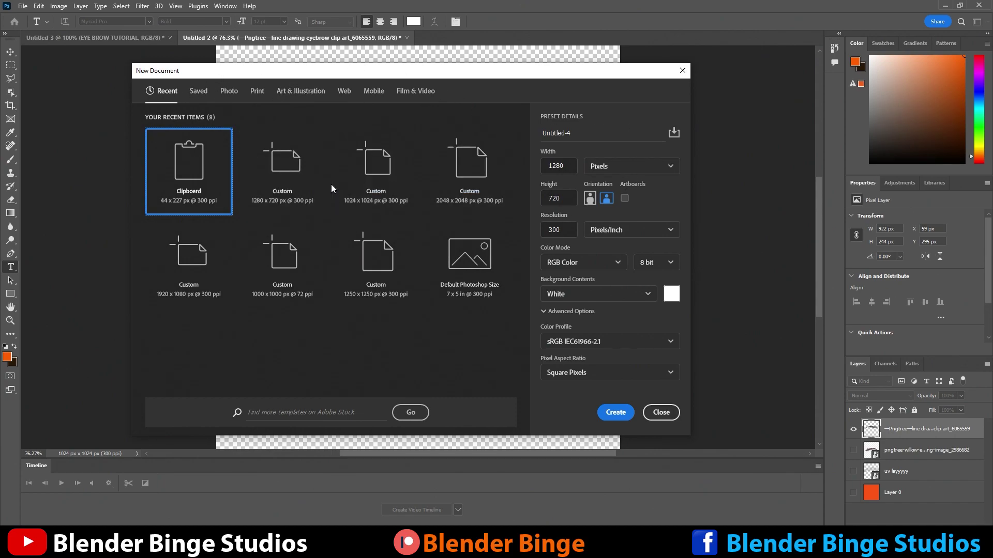
# Create a 1024 × 1024 pixel document and place the EYE_BROW UV layout from the Desktop BROWS folder into it
pyautogui.click(572, 166)
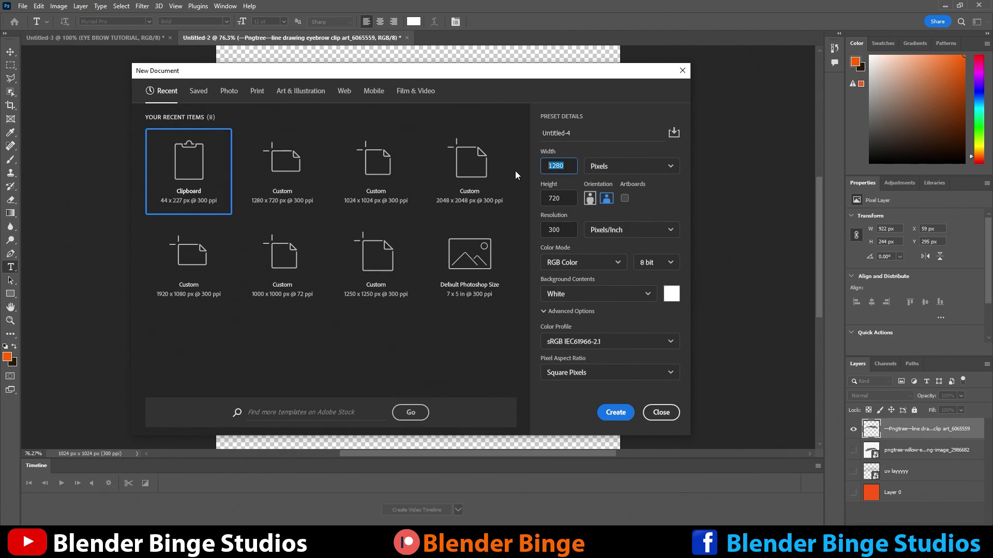
pyautogui.write('1024')
pyautogui.press('Tab')
pyautogui.click(616, 413)
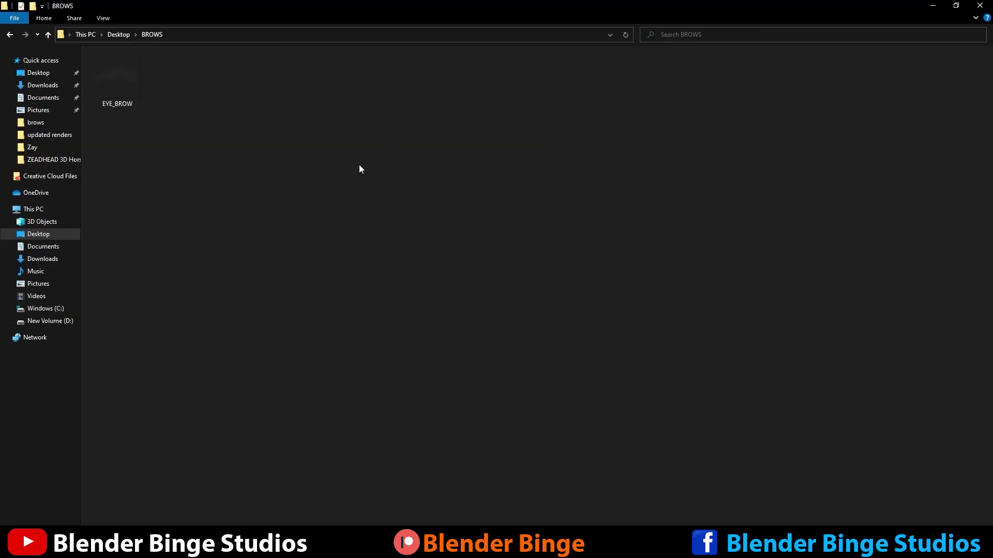
pyautogui.moveTo(120, 81); pyautogui.dragTo(380, 263)
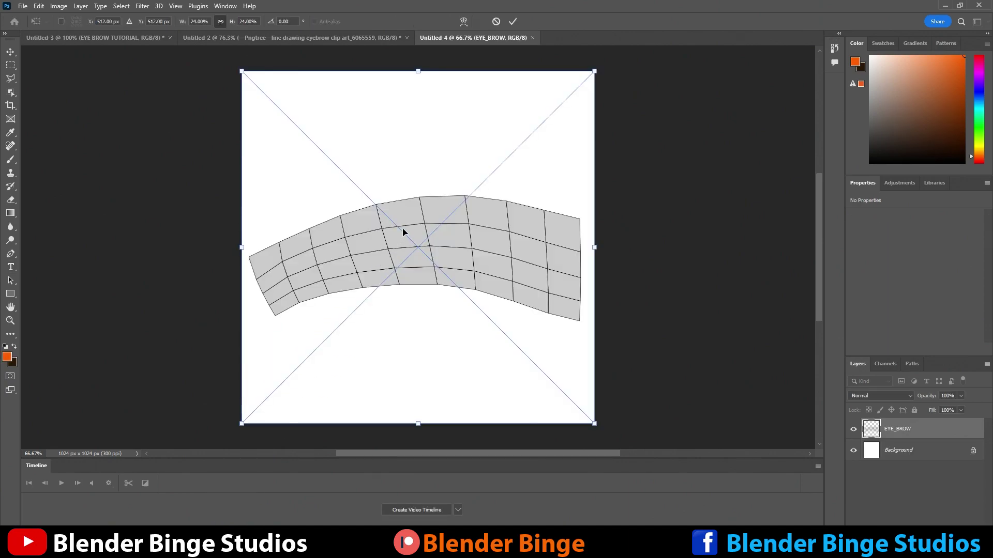
pyautogui.click(514, 20)
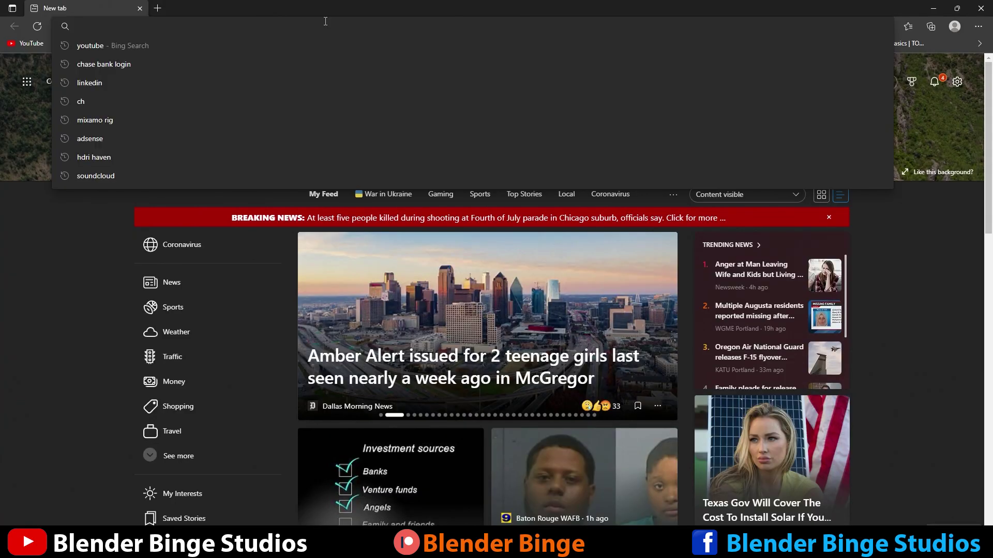
pyautogui.write('WWW.')
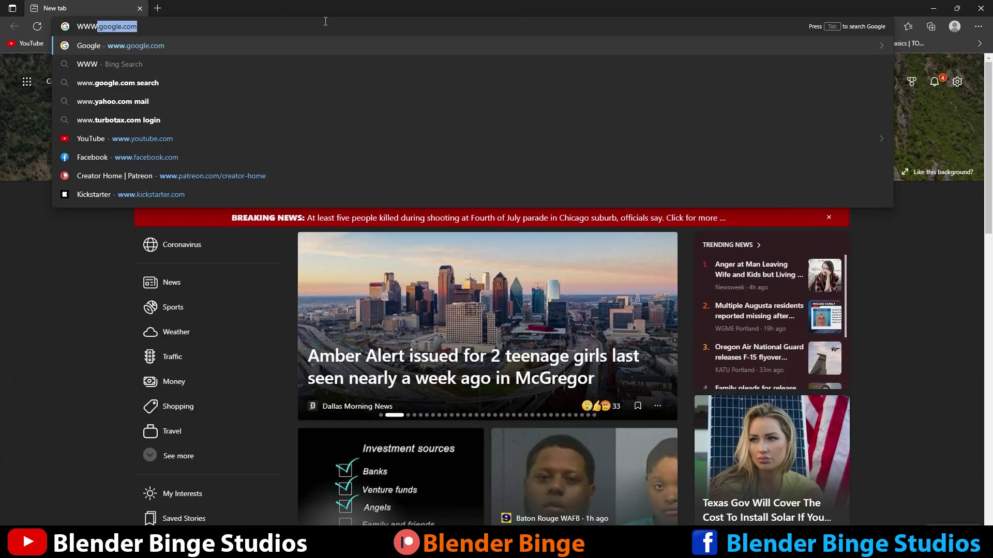
pyautogui.write('PNG')
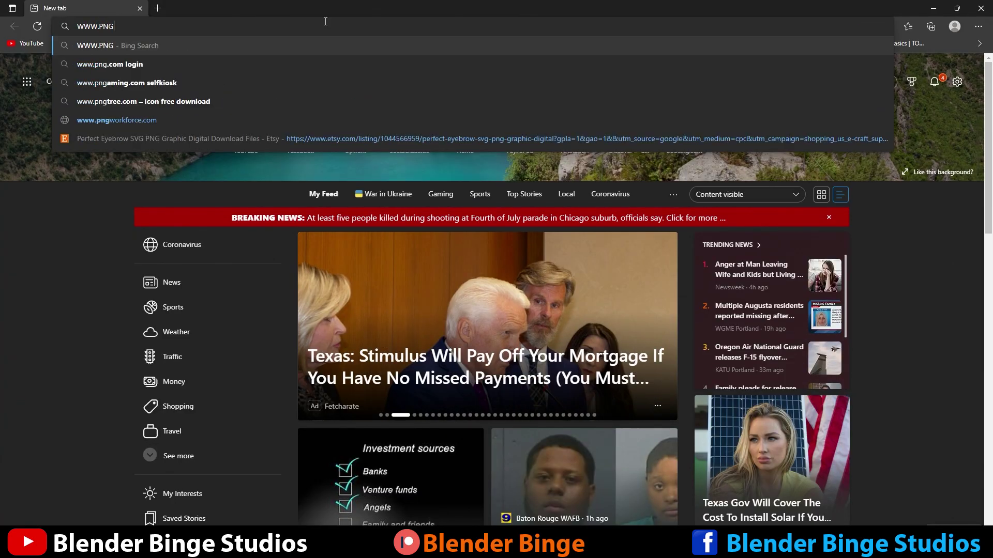
pyautogui.write('TREE.COM')
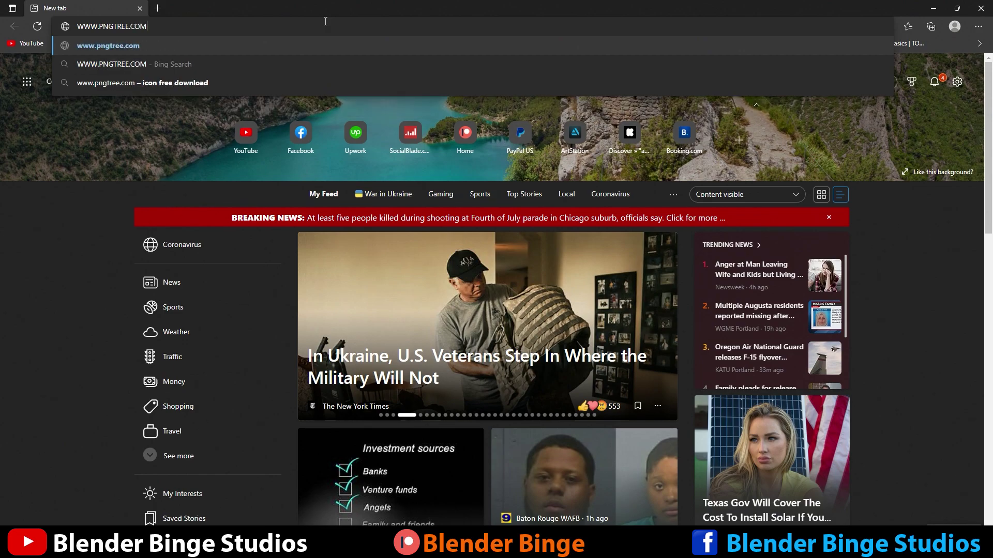
pyautogui.press('Return')
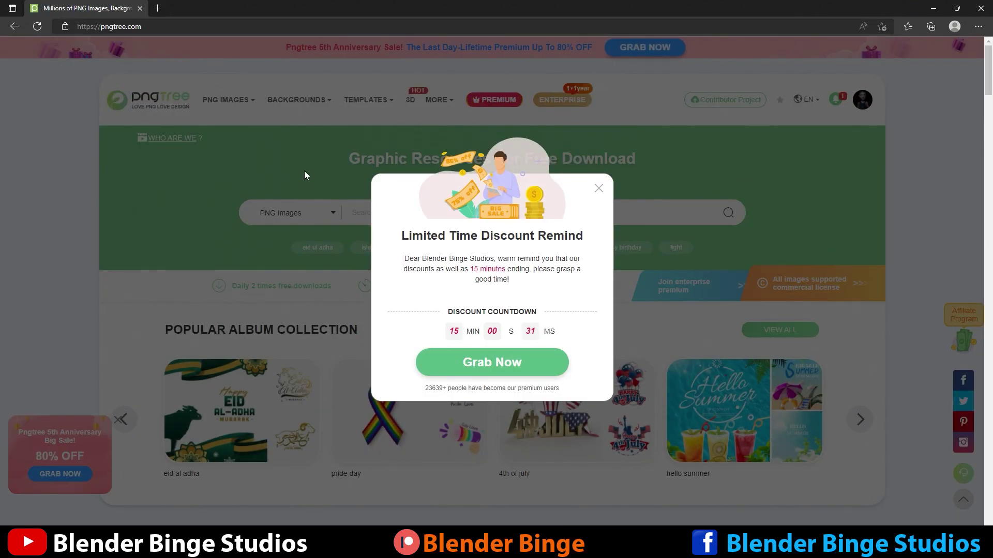
pyautogui.click(598, 189)
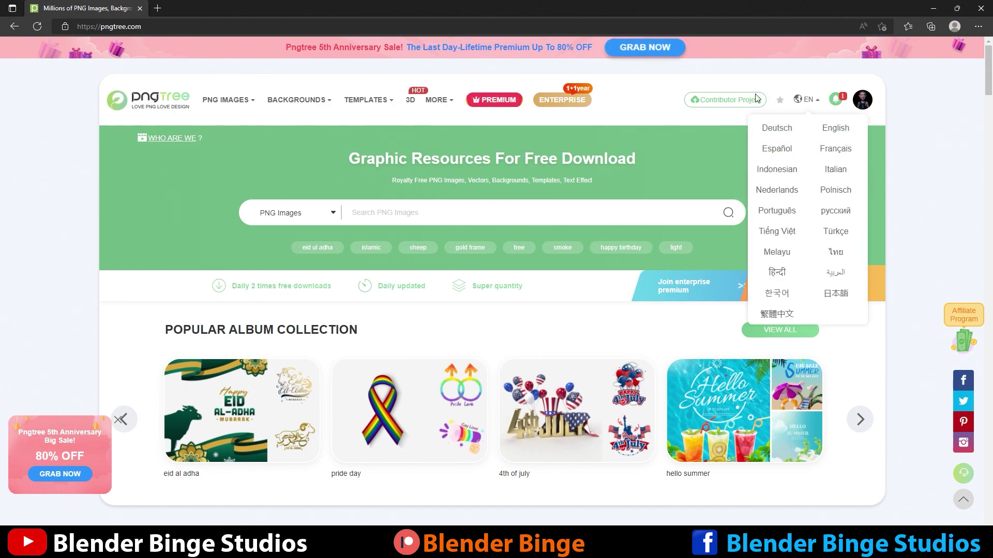
# Search the site's PNG images for EYE BROW
pyautogui.click(390, 214)
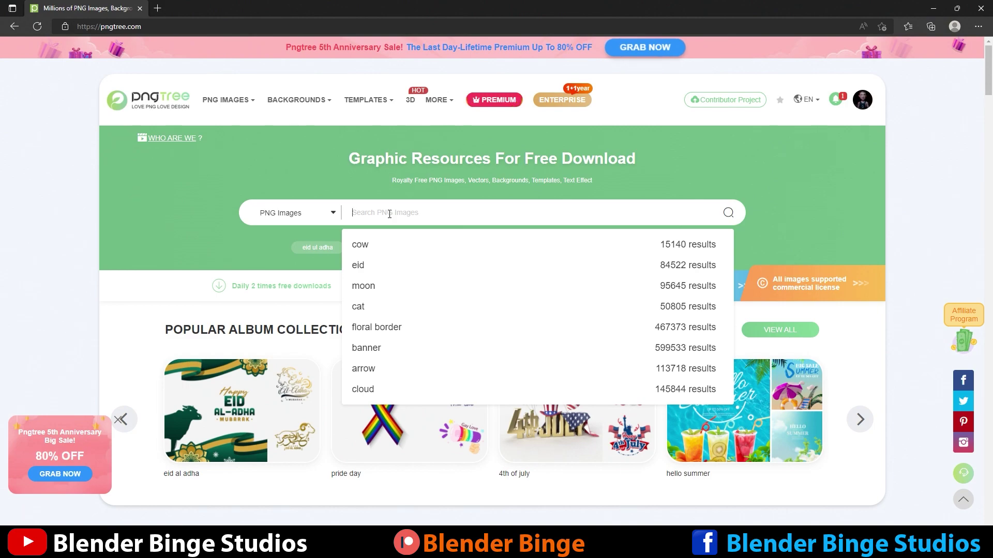
pyautogui.write('EYE BROW')
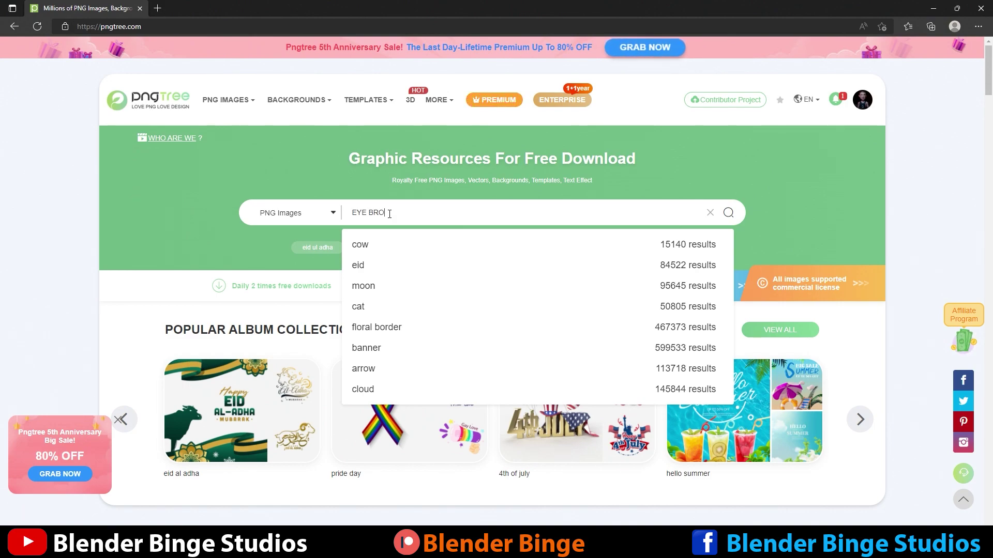
pyautogui.press('Return')
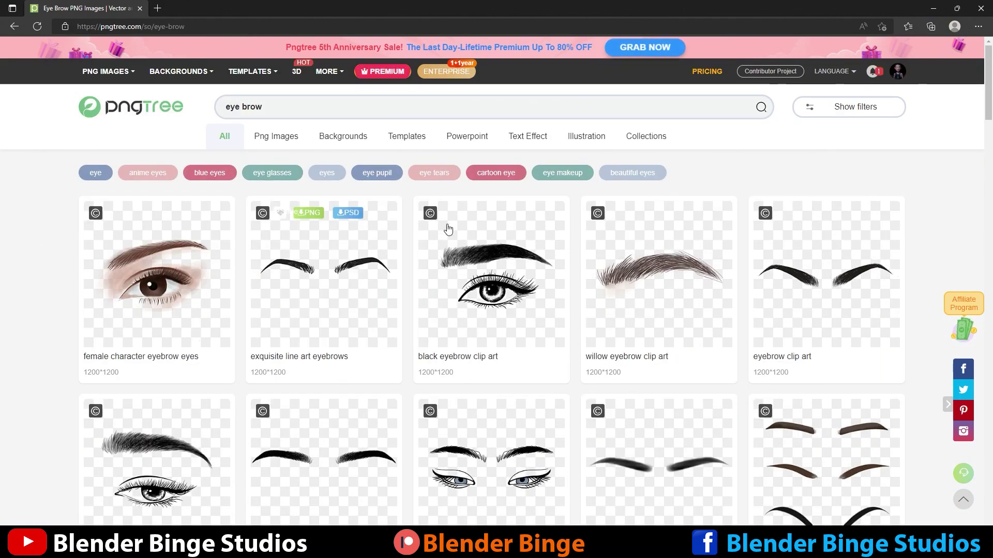
# Browse the eyebrow images and get the free PNG download of the black eyebrow clip art
pyautogui.scroll(-4, 615, 339)
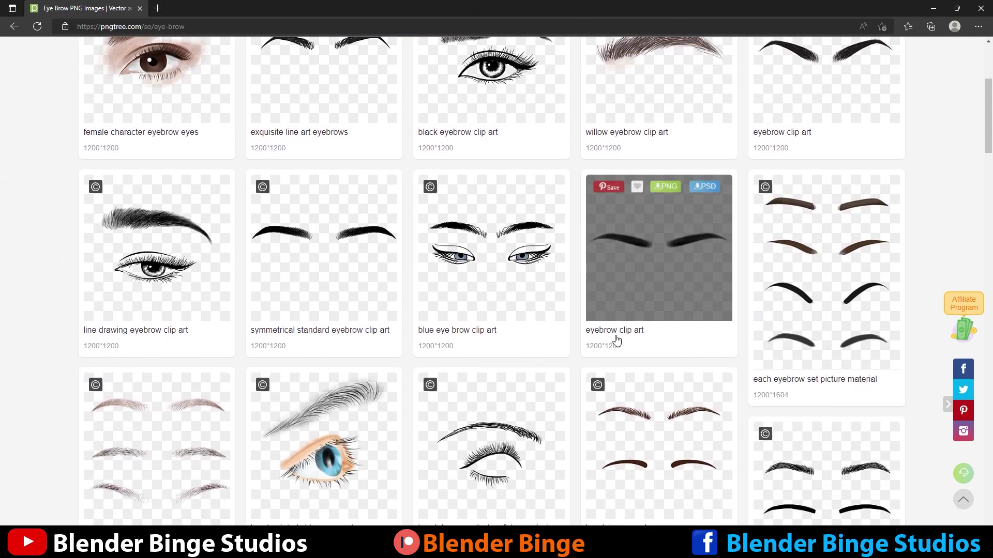
pyautogui.scroll(4, 585, 319)
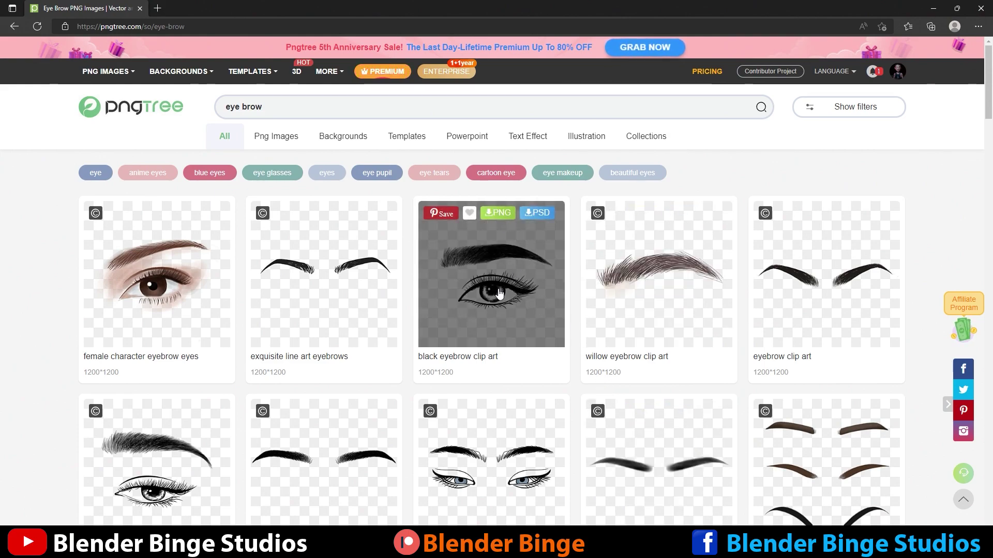
pyautogui.click(499, 216)
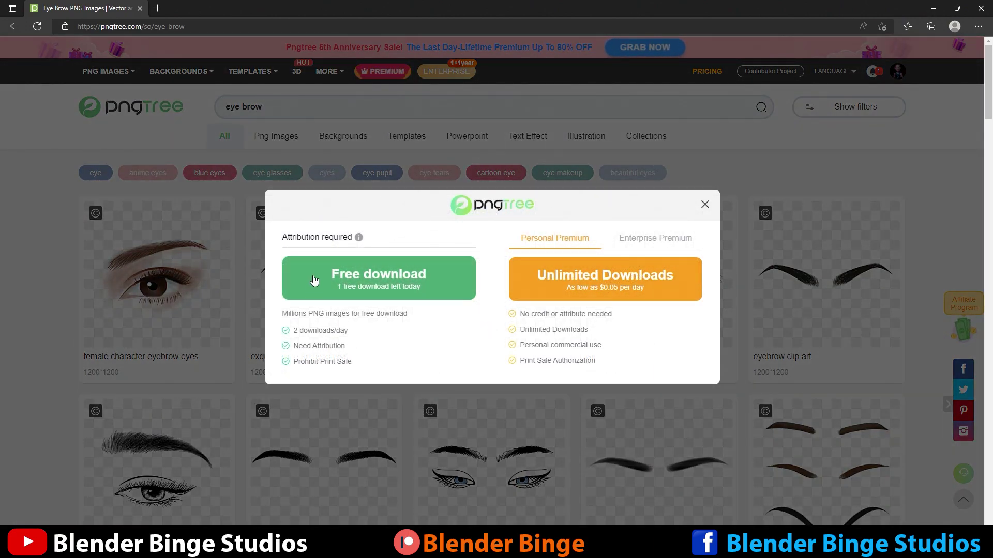
pyautogui.click(393, 285)
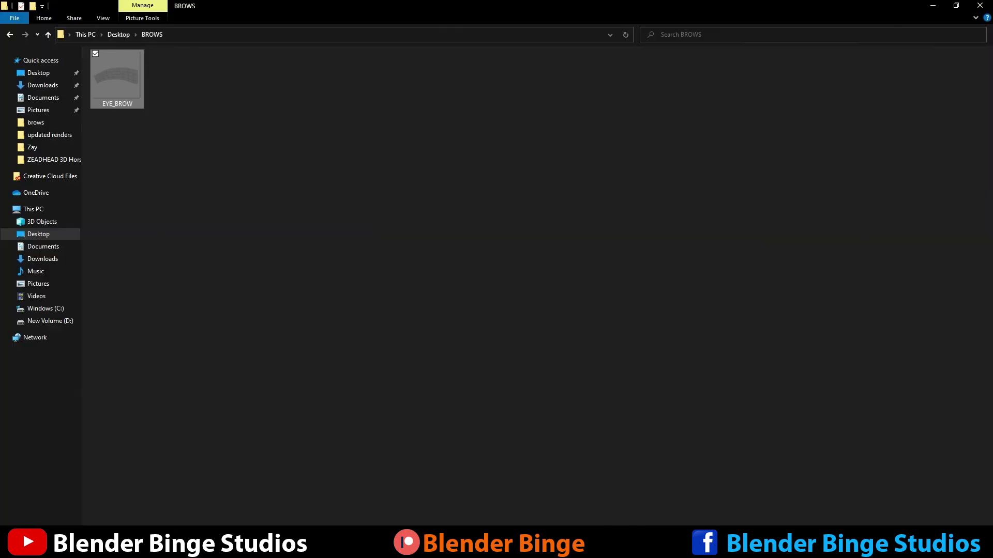
# Place the downloaded black eyebrow clip art in the Photoshop document, mirrored and scaled to about 98%, with its brow over the UV layout
pyautogui.click(44, 85)
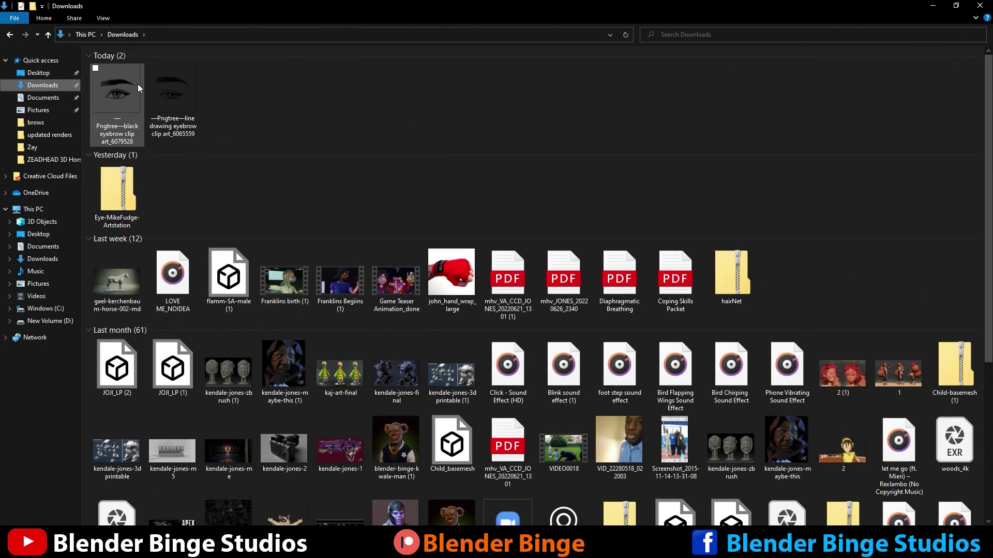
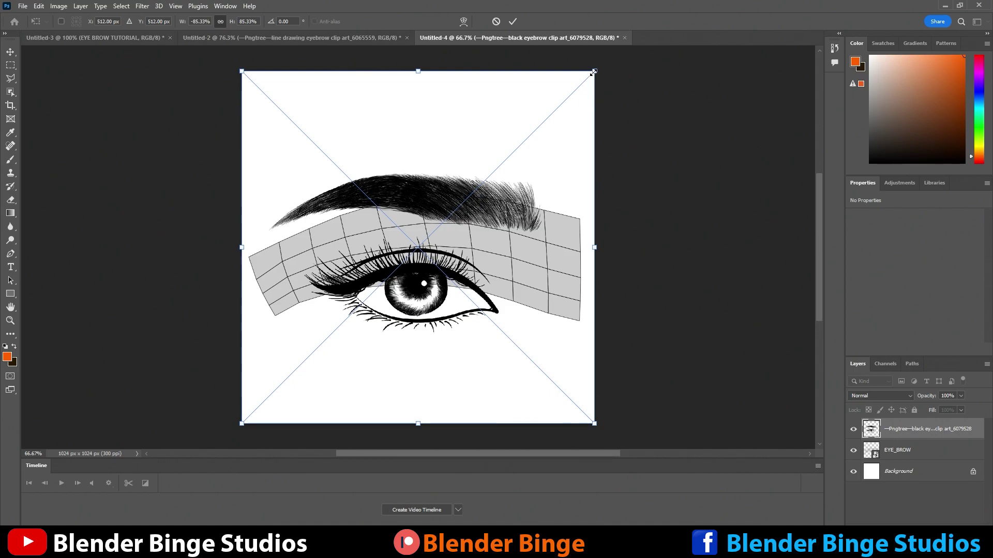
pyautogui.moveTo(418, 194); pyautogui.dragTo(435, 257)
pyautogui.moveTo(650, 93); pyautogui.dragTo(635, 107)
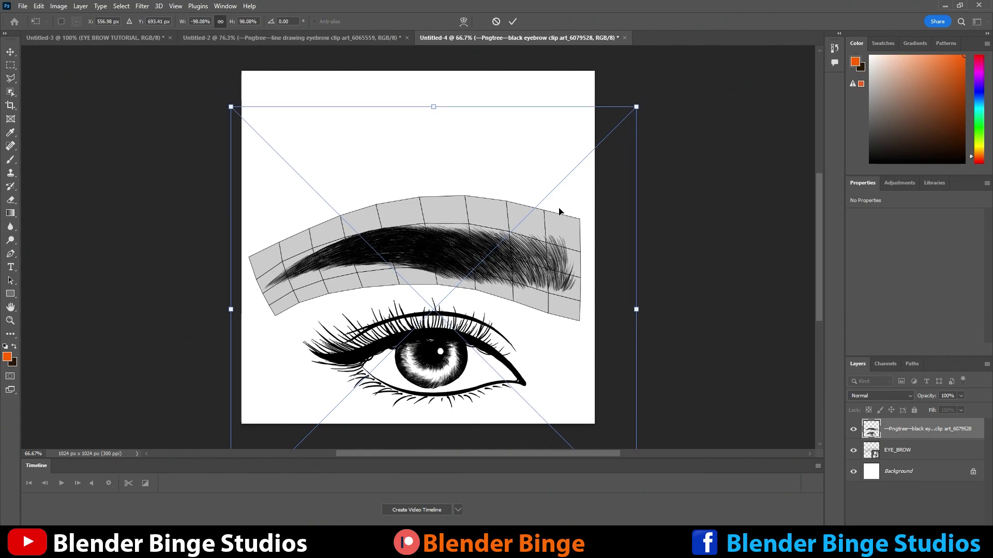
pyautogui.click(513, 22)
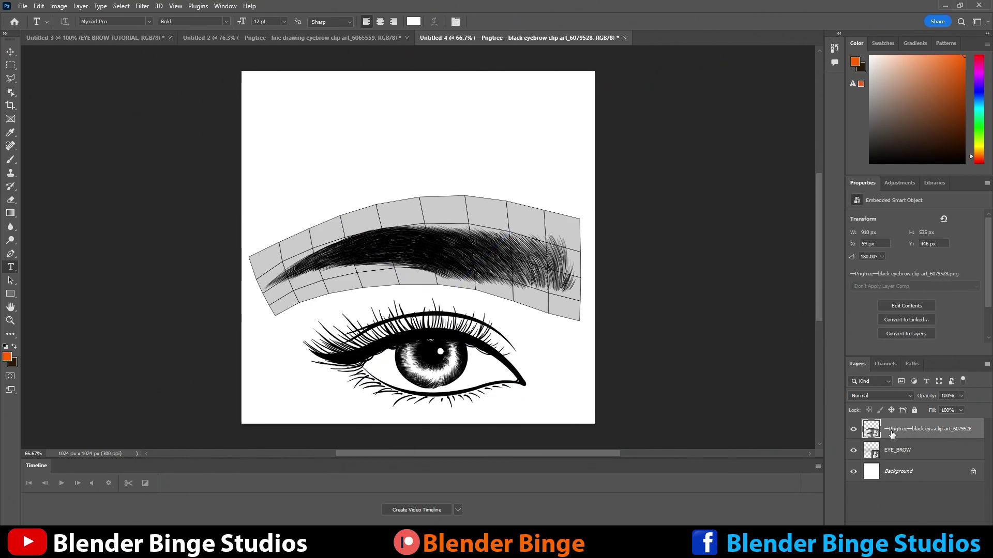
# Rasterize the black eyebrow clip art layer, outline the eye below the brow with the Polygonal Lasso, delete it and deselect
pyautogui.rightClick(910, 434)
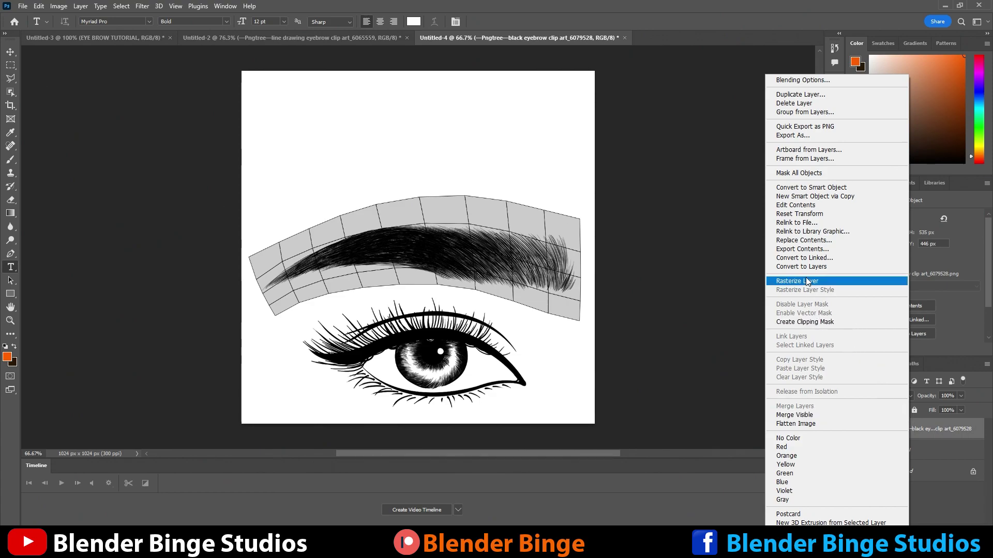
pyautogui.click(806, 279)
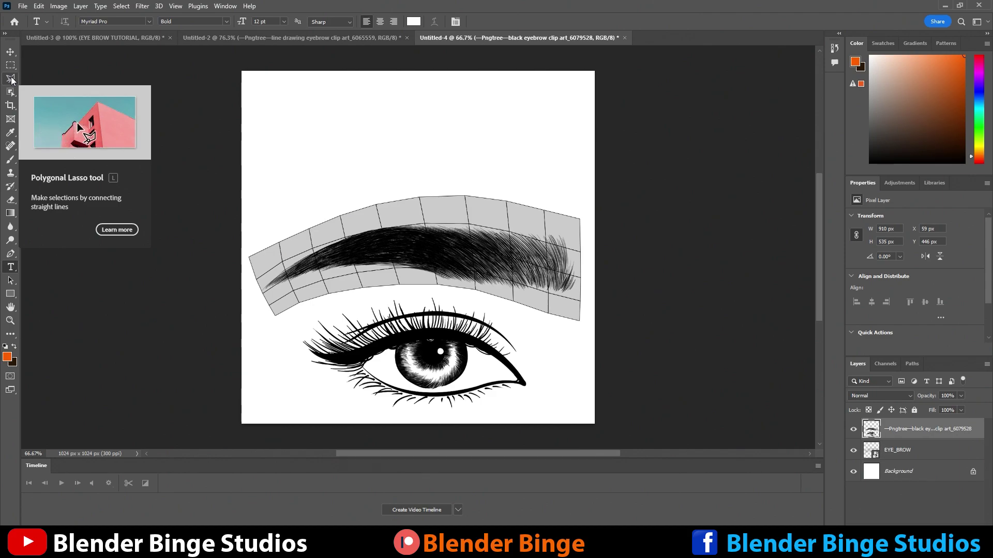
pyautogui.click(11, 78)
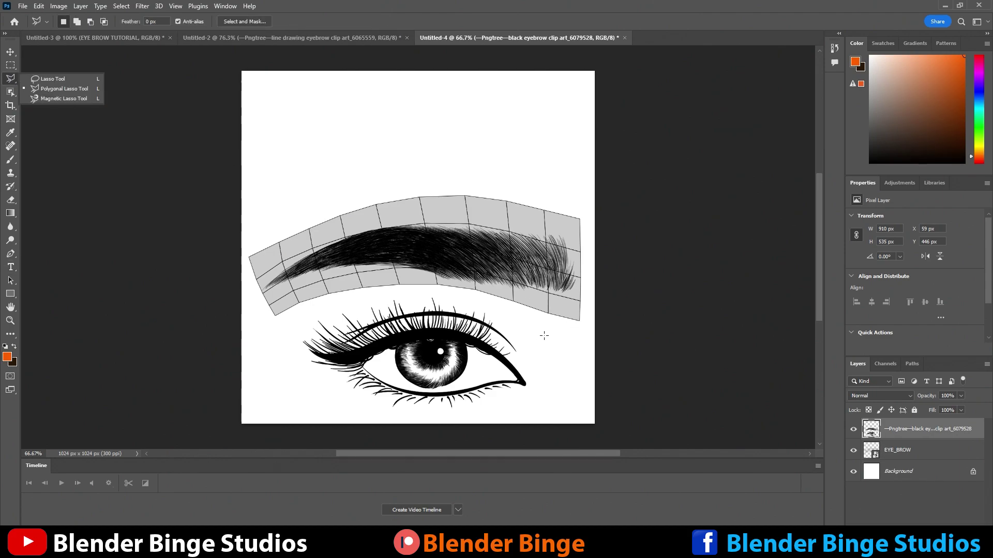
pyautogui.click(569, 335)
pyautogui.click(476, 299)
pyautogui.click(418, 290)
pyautogui.click(361, 294)
pyautogui.click(276, 328)
pyautogui.click(270, 401)
pyautogui.click(354, 424)
pyautogui.click(547, 403)
pyautogui.click(569, 336)
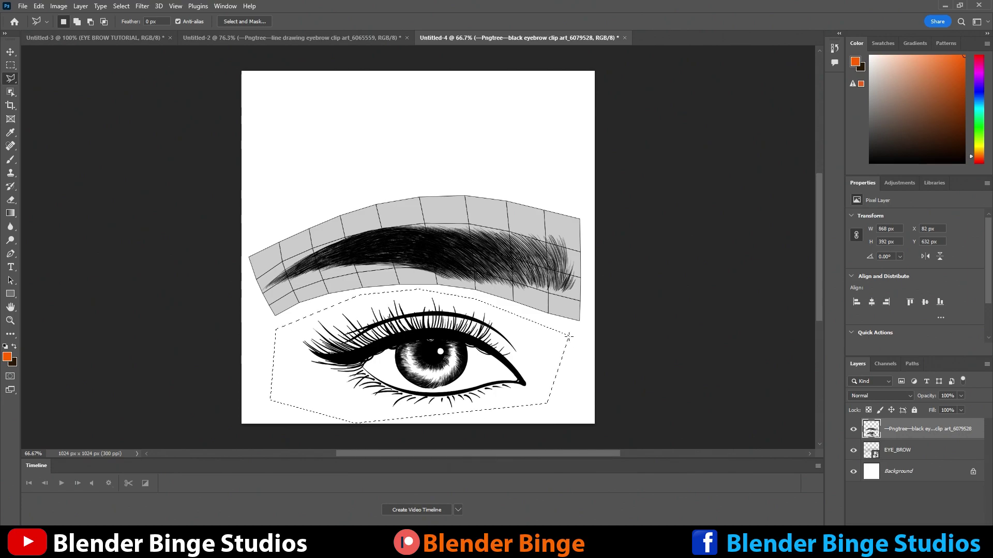
pyautogui.press('Delete')
pyautogui.hotkey('ctrl', 'd')
pyautogui.hscroll(2, 433, 311)
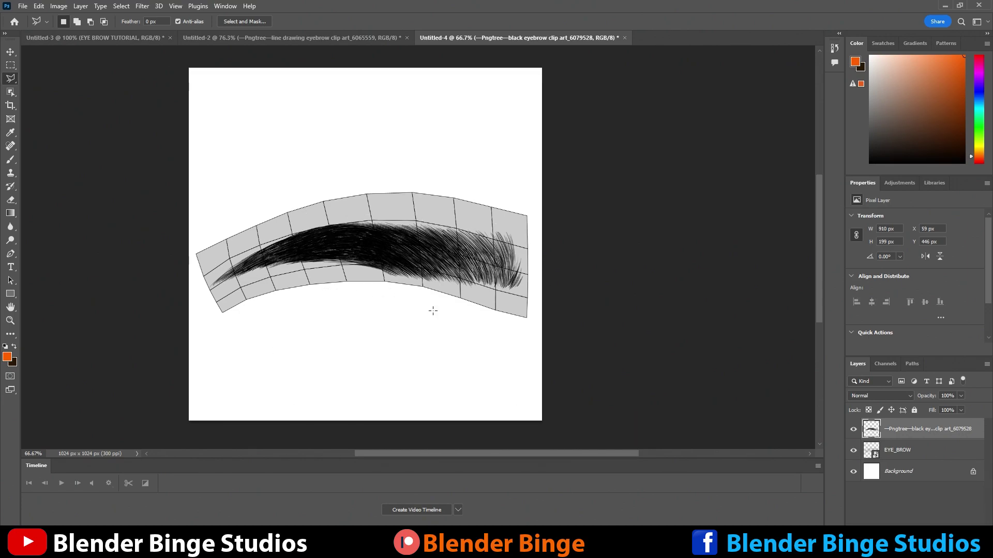
# Hide the Background and EYE_BROW layers, leaving only the eyebrow hair layer visible
pyautogui.click(853, 472)
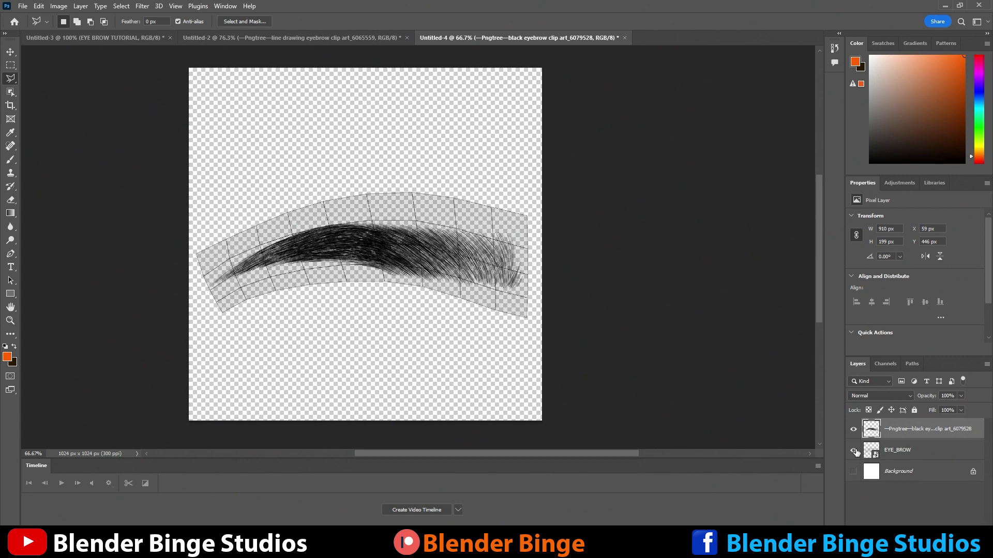
pyautogui.click(853, 451)
pyautogui.click(854, 451)
pyautogui.click(853, 451)
# Quick-export the image as a PNG named EYEBROW_TEXTURE in the BROWS folder
pyautogui.click(22, 6)
pyautogui.moveTo(52, 166)
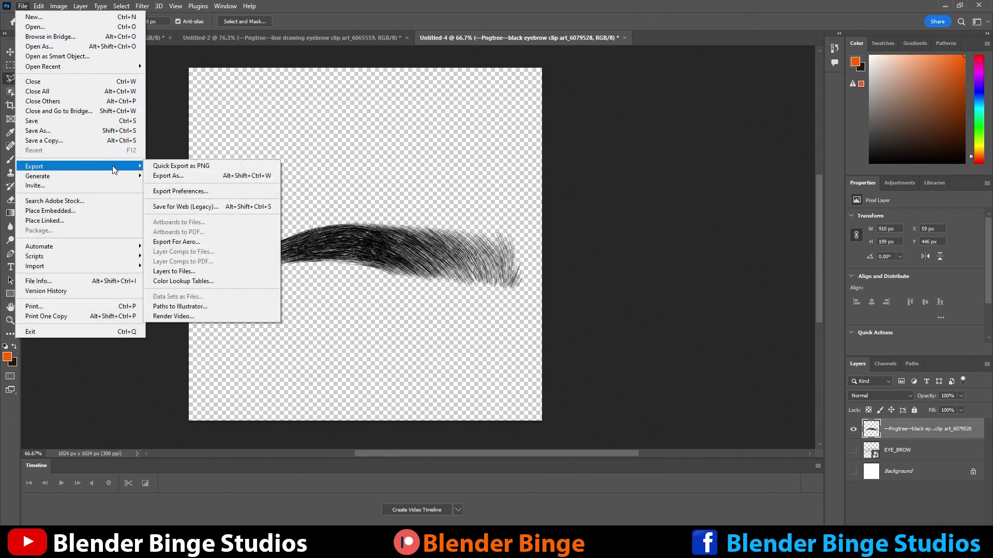
pyautogui.click(177, 167)
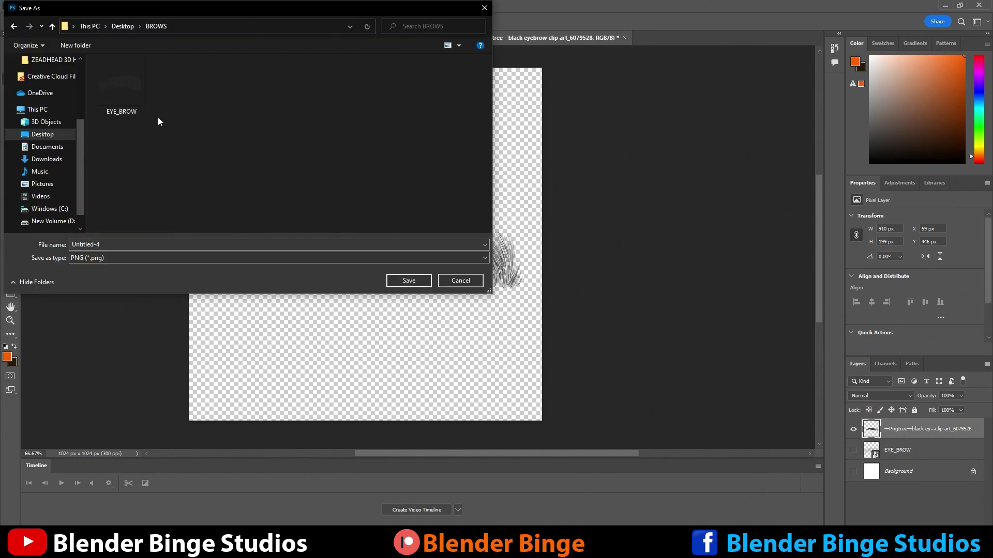
pyautogui.click(113, 244)
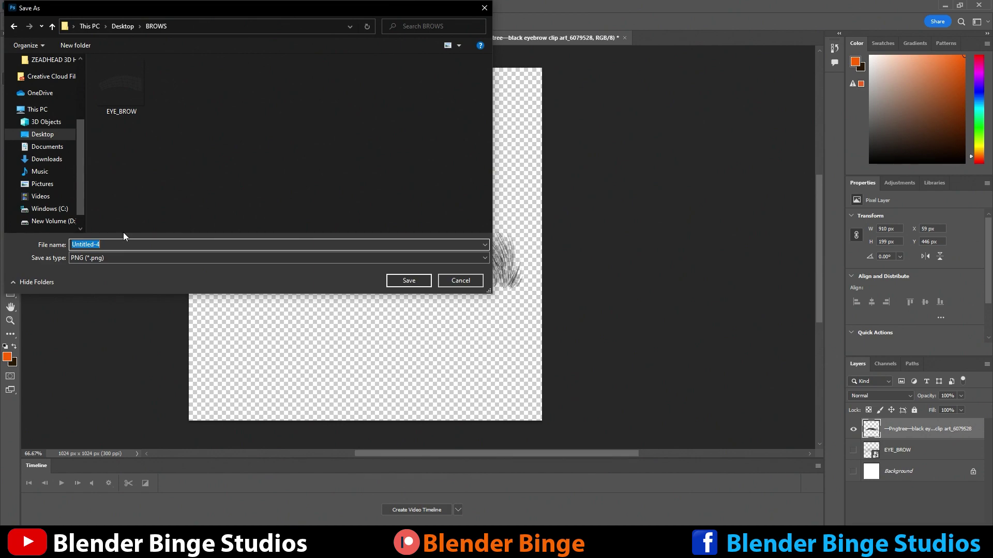
pyautogui.write('EYEBROW_TEXTURE')
pyautogui.click(405, 282)
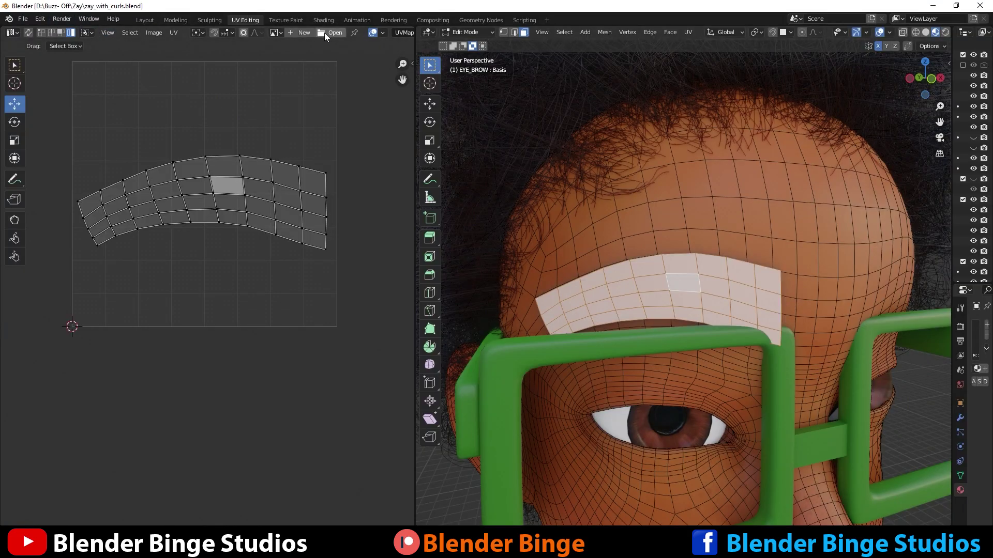
# Switch to Blender's Layout workspace, select the EYE_BROW patch on the forehead and give it a new material
pyautogui.click(145, 19)
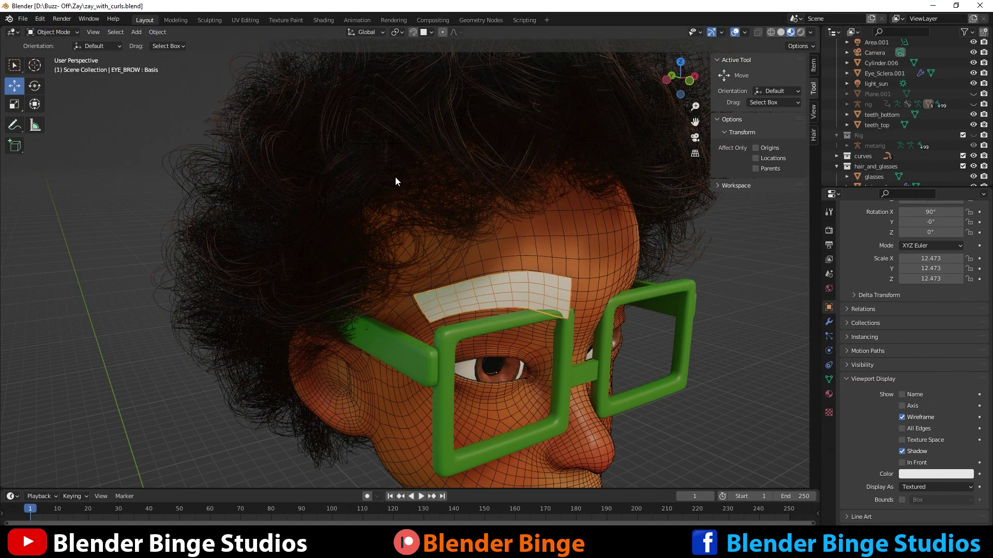
pyautogui.scroll(-5, 408, 207)
pyautogui.moveTo(424, 227); pyautogui.dragTo(436, 247, button='middle')
pyautogui.scroll(5, 395, 253)
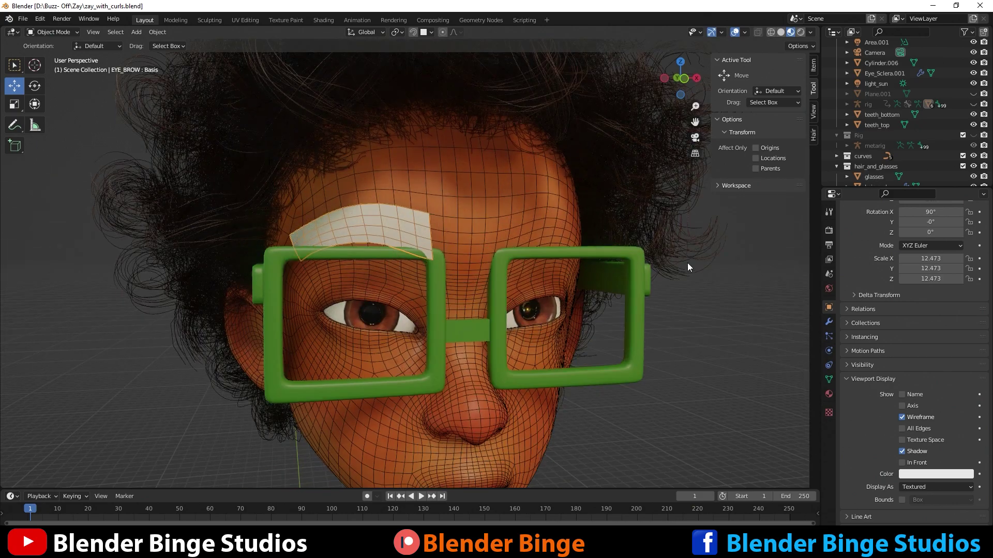
pyautogui.click(733, 331)
pyautogui.click(387, 219)
pyautogui.click(829, 394)
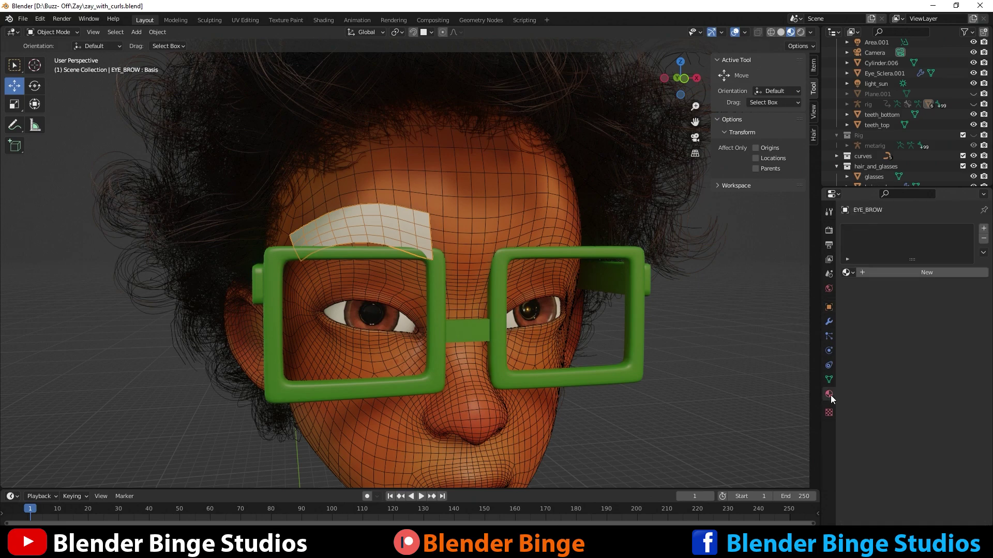
pyautogui.click(900, 271)
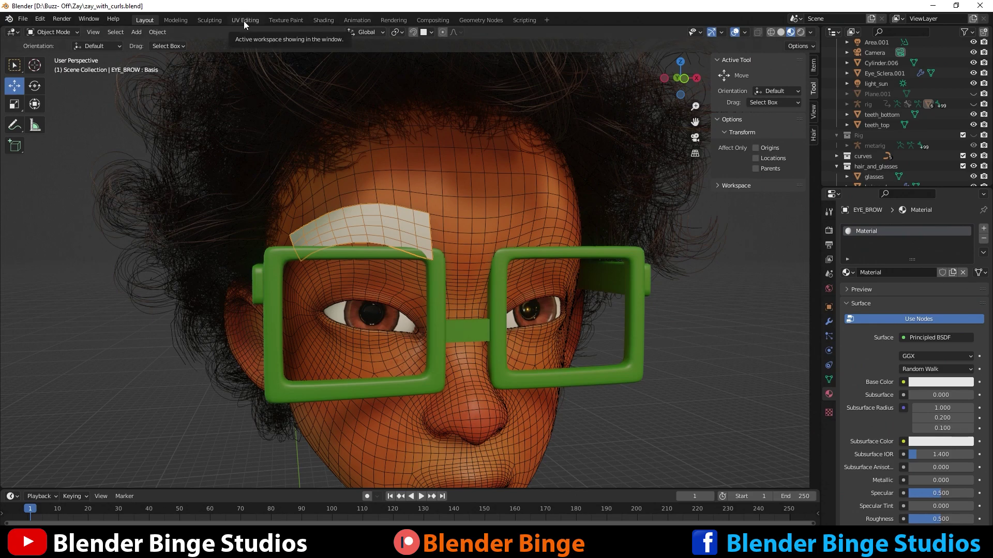
# Switch to the Shading workspace and add an Image Texture node beside the Principled BSDF of the EYE_BROW material
pyautogui.click(326, 18)
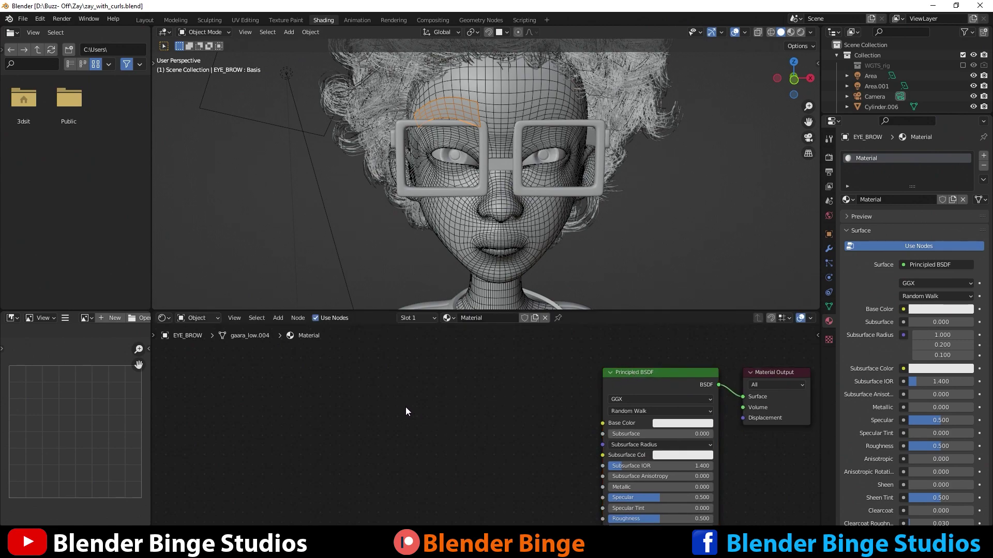
pyautogui.hotkey('shift', 'a')
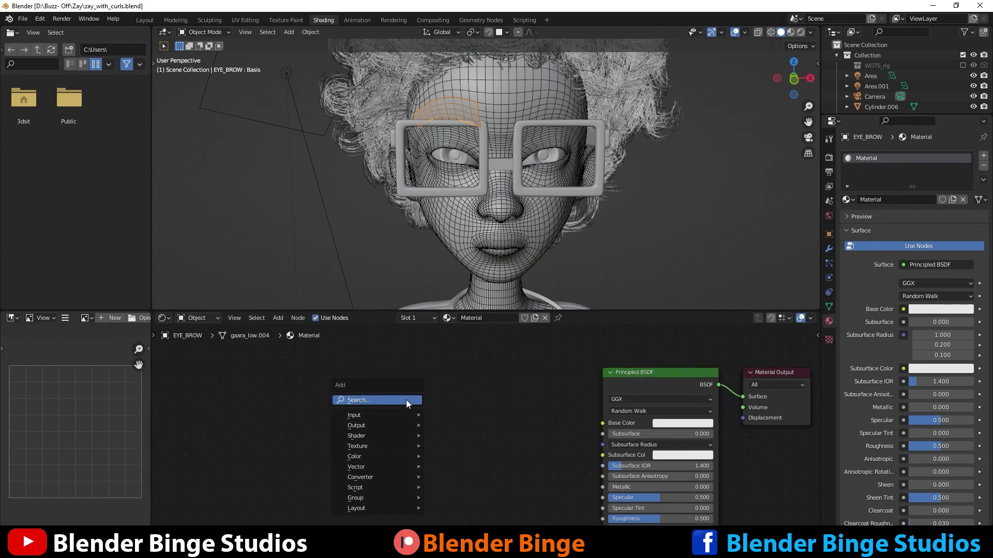
pyautogui.moveTo(398, 437)
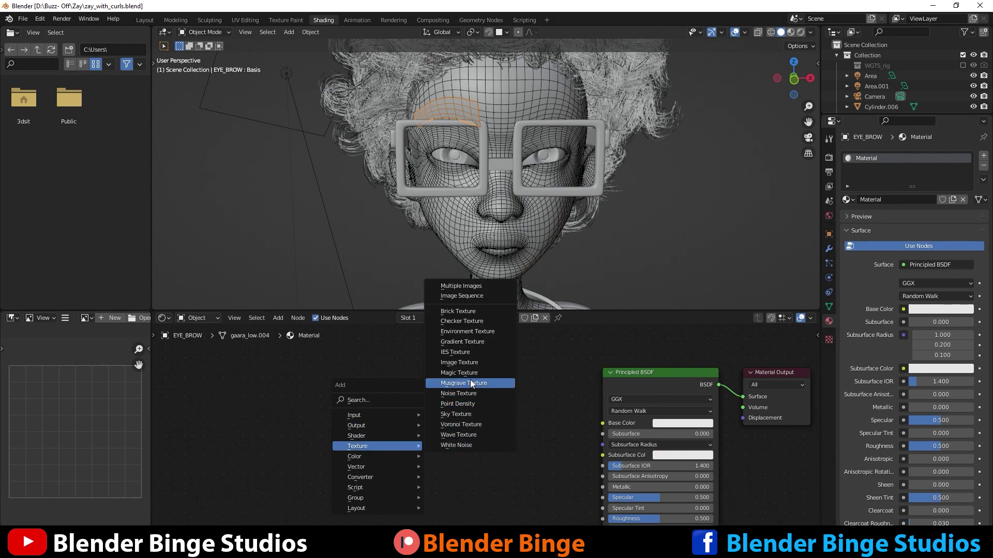
pyautogui.click(469, 363)
pyautogui.click(419, 397)
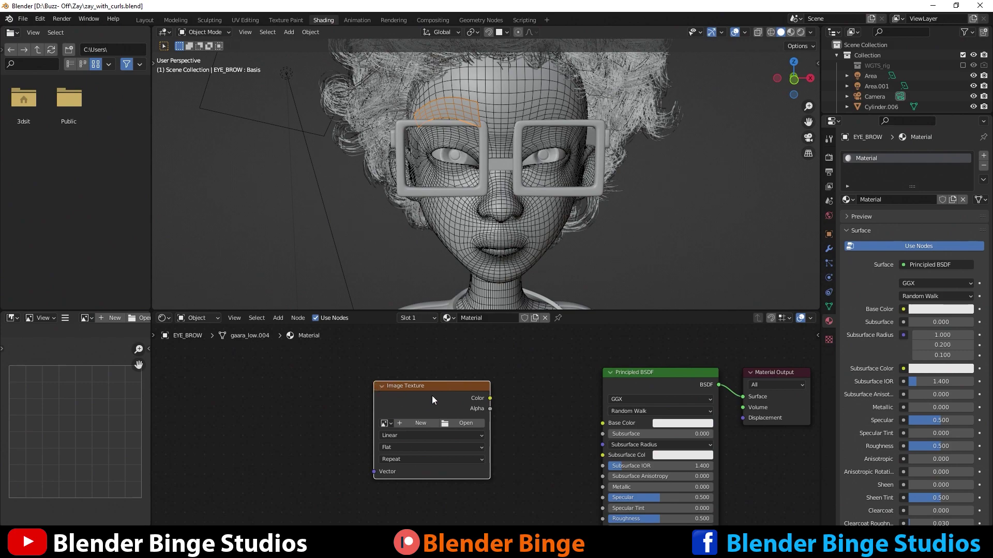
# Load EYEBROW_TEXTURE.png from the Desktop's BROWS folder into the Image Texture node
pyautogui.click(459, 424)
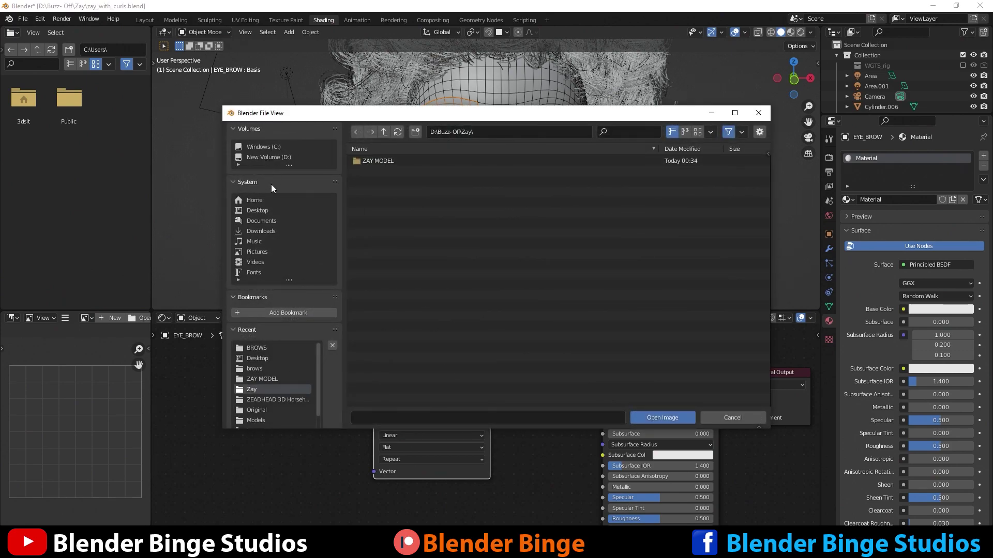
pyautogui.click(262, 210)
pyautogui.click(380, 161)
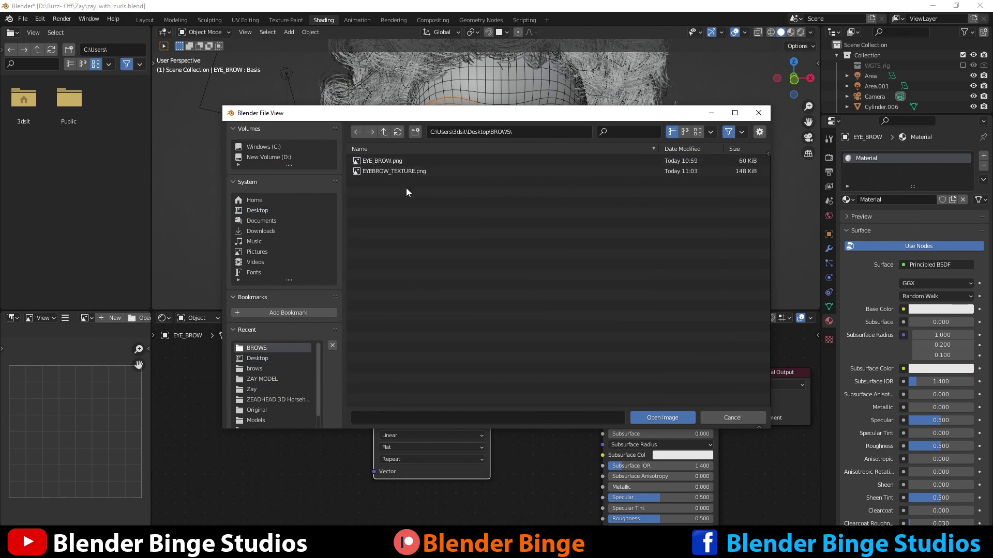
pyautogui.doubleClick(378, 172)
# Connect the eyebrow image's Color output to Base Color and its Alpha output to Alpha on the Principled BSDF
pyautogui.moveTo(495, 380); pyautogui.dragTo(376, 344, button='middle')
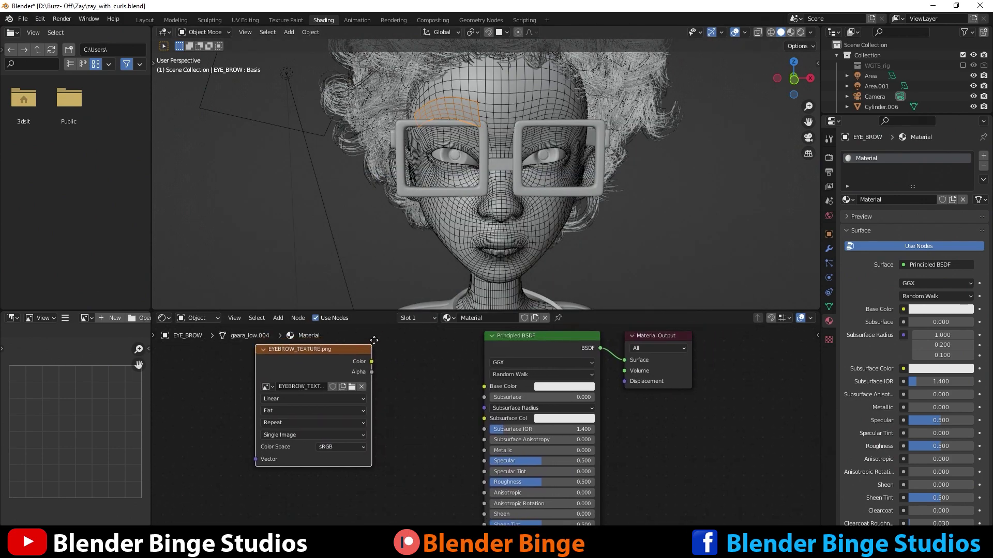
pyautogui.moveTo(371, 362); pyautogui.dragTo(480, 388)
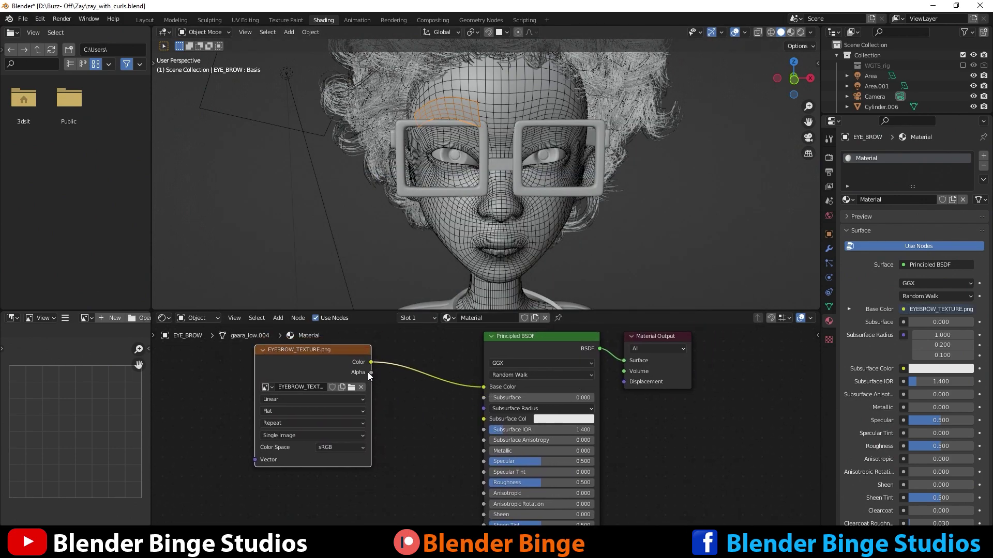
pyautogui.moveTo(371, 372); pyautogui.dragTo(480, 485)
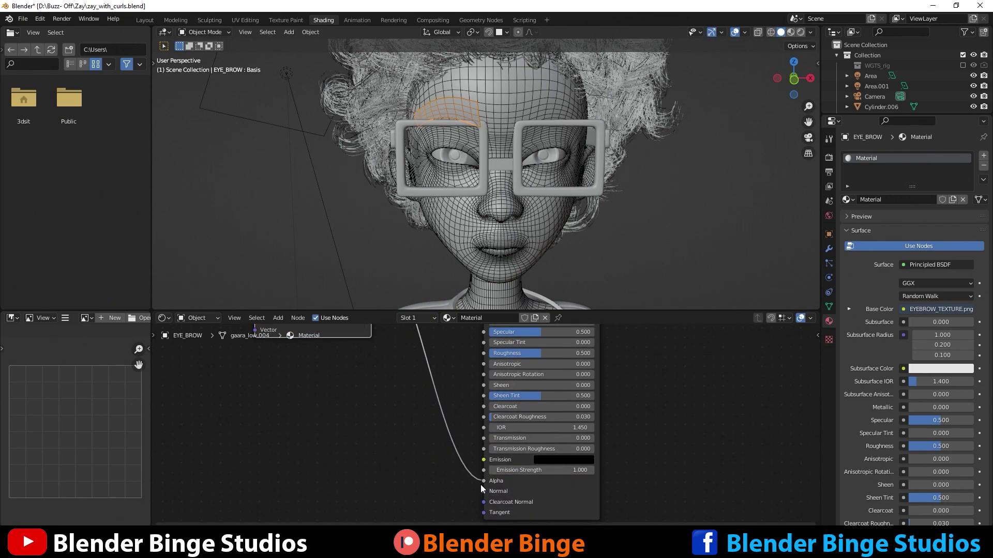
pyautogui.scroll(-1, 437, 402)
pyautogui.scroll(-3, 437, 402)
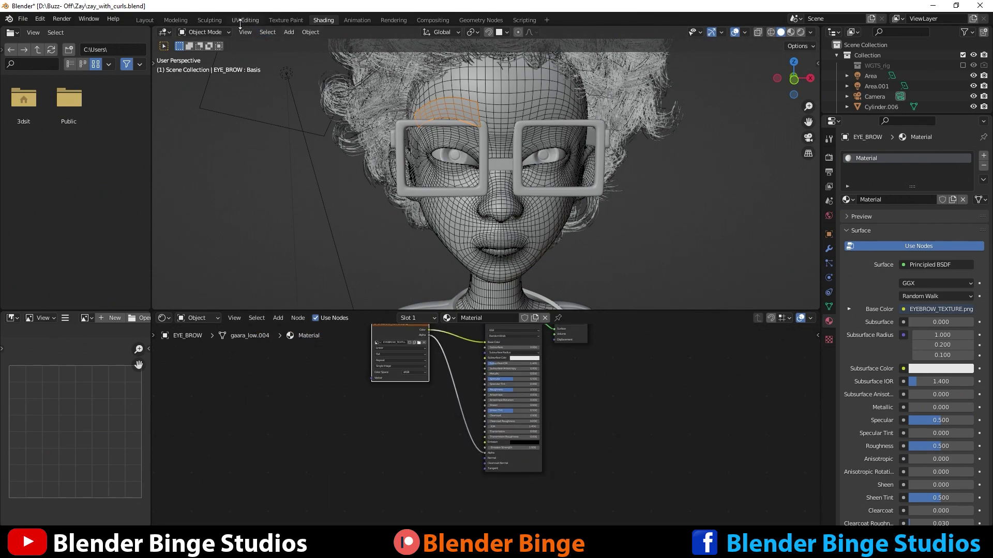
# Return to the Layout workspace and set the eyebrow material's Blend Mode to Alpha Blend
pyautogui.click(151, 19)
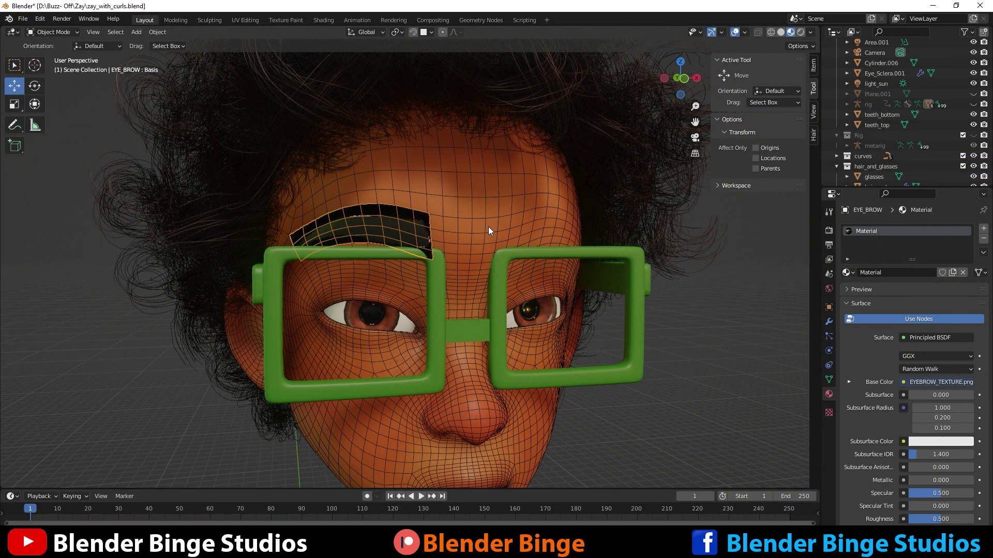
pyautogui.scroll(3, 361, 208)
pyautogui.moveTo(362, 209); pyautogui.dragTo(278, 221, button='middle')
pyautogui.scroll(-2, 435, 213)
pyautogui.scroll(2, 259, 225)
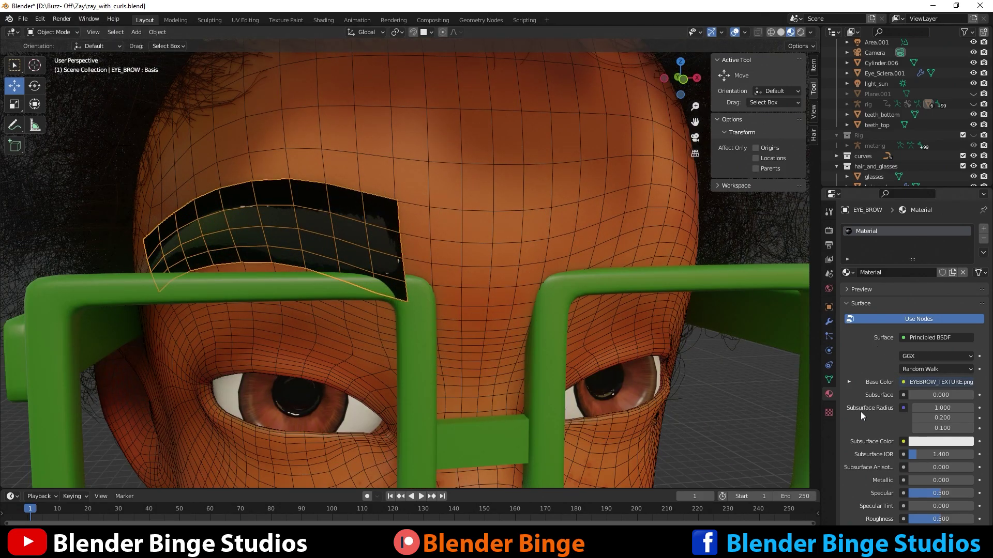
pyautogui.scroll(-10, 886, 404)
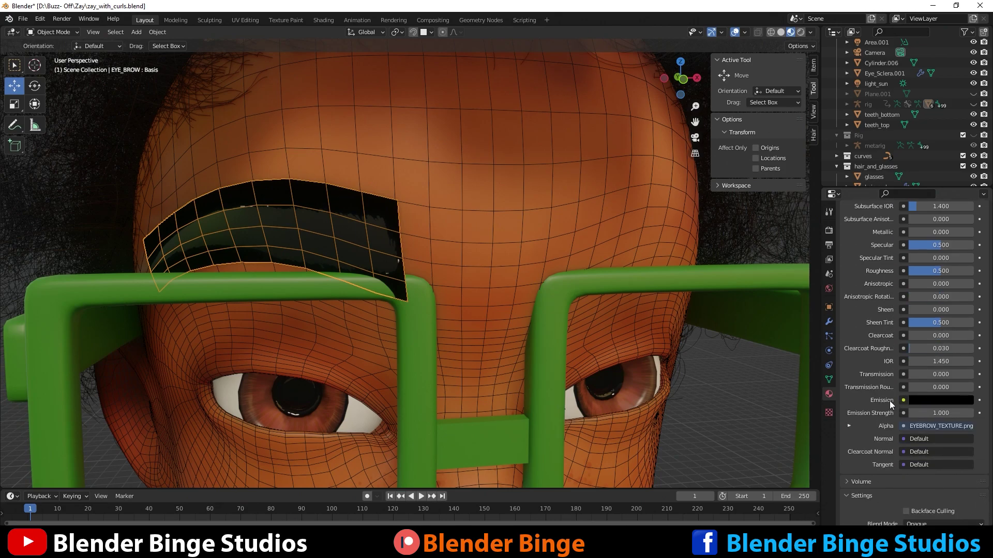
pyautogui.scroll(-2, 890, 402)
pyautogui.scroll(-3, 899, 412)
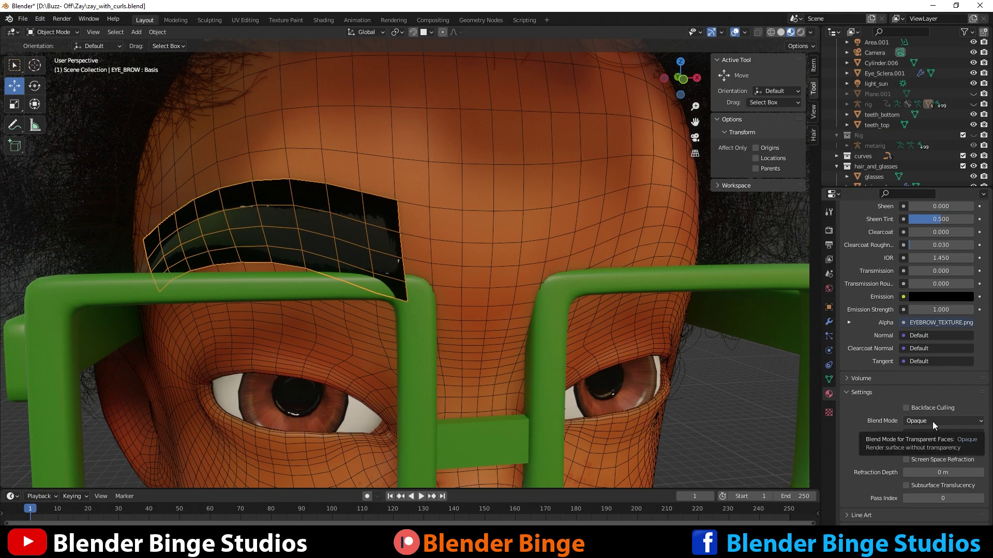
pyautogui.click(933, 421)
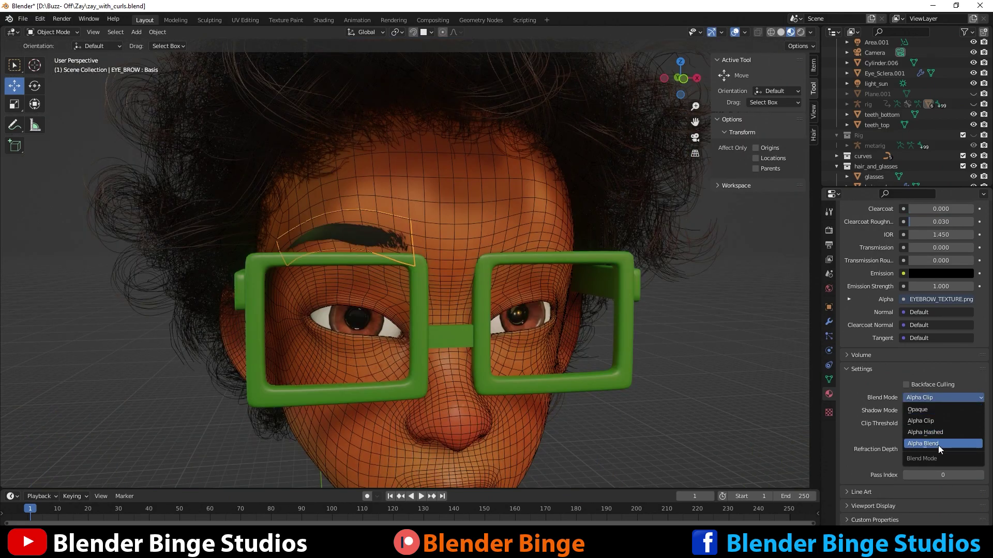
pyautogui.click(937, 447)
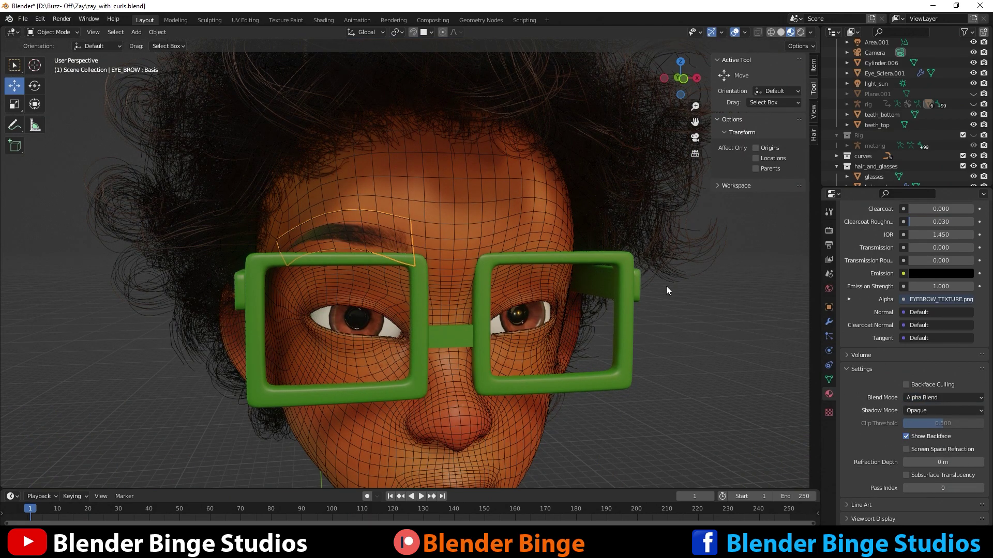
# Select the EYE_BROW patch on the forehead and add a Mirror modifier across the X axis
pyautogui.scroll(8, 412, 203)
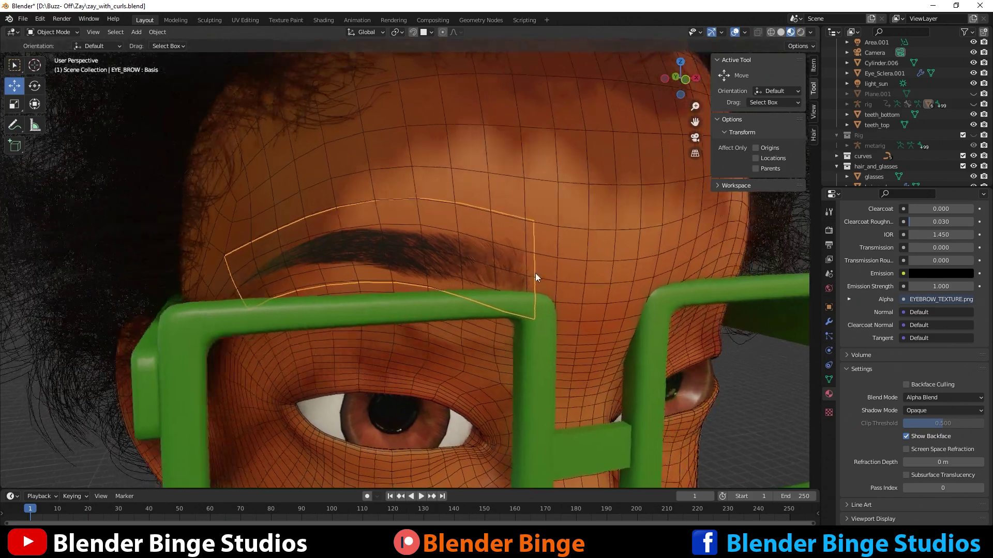
pyautogui.keyDown('shift'); pyautogui.moveTo(535, 274); pyautogui.dragTo(362, 225, button='middle'); pyautogui.keyUp('shift')
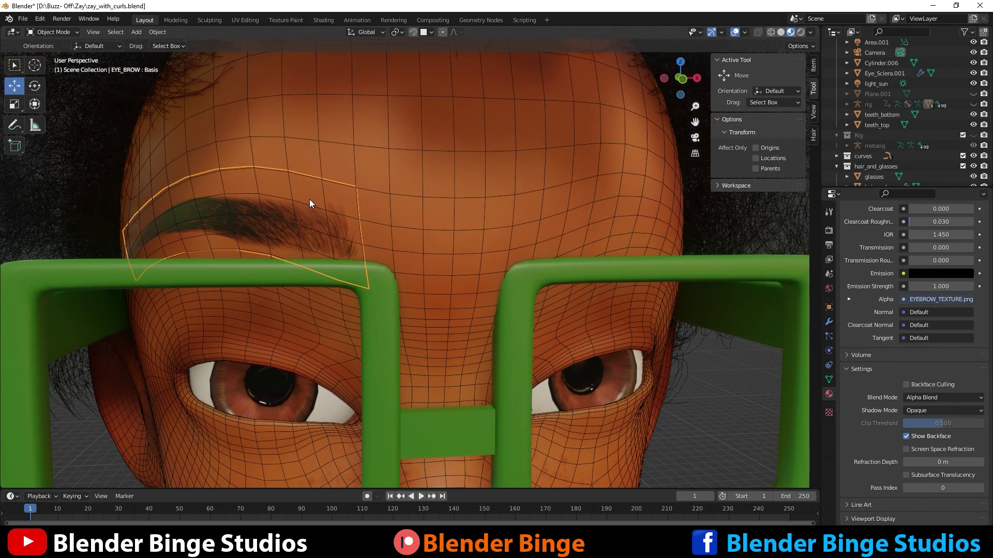
pyautogui.scroll(8, 902, 334)
pyautogui.moveTo(911, 359); pyautogui.dragTo(975, 359)
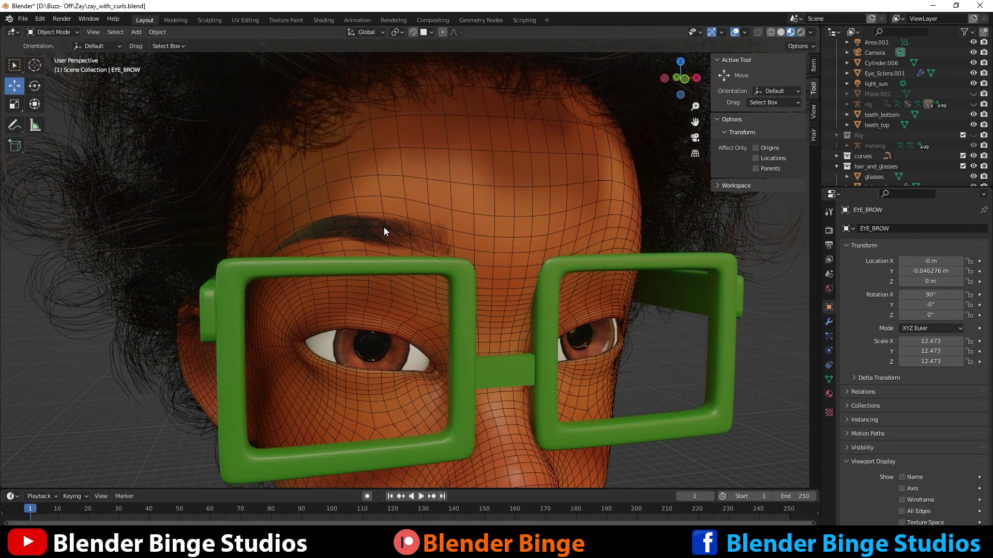
pyautogui.scroll(-6, 384, 231)
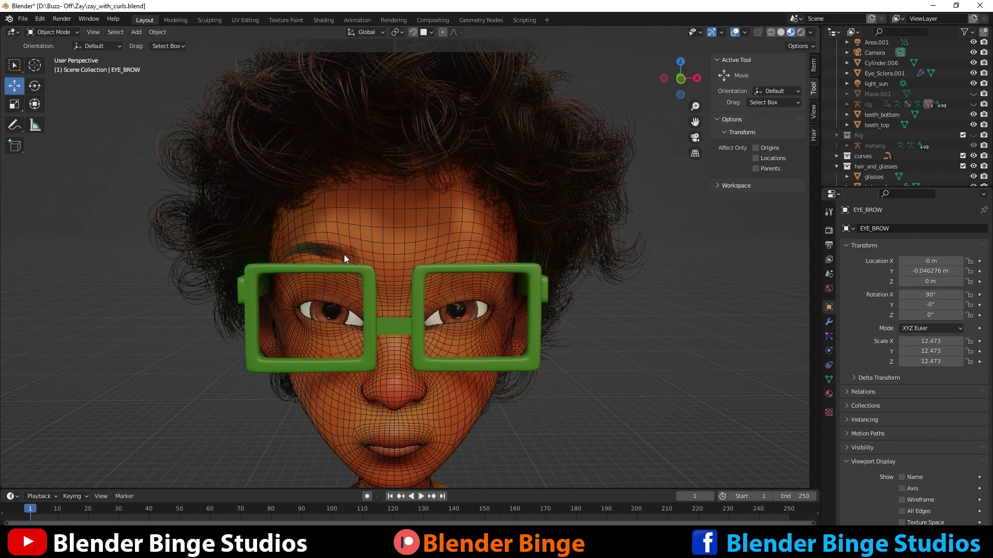
pyautogui.click(344, 249)
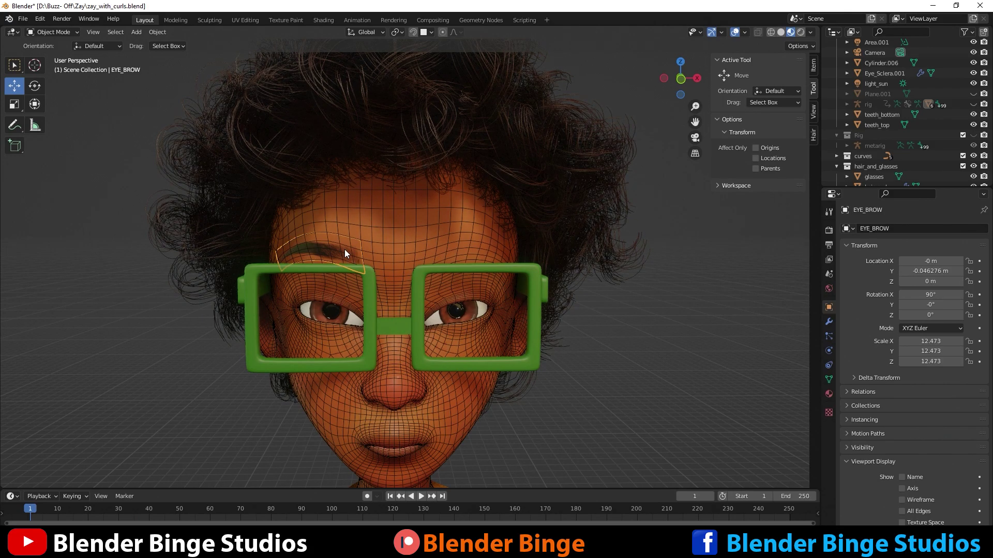
pyautogui.click(829, 322)
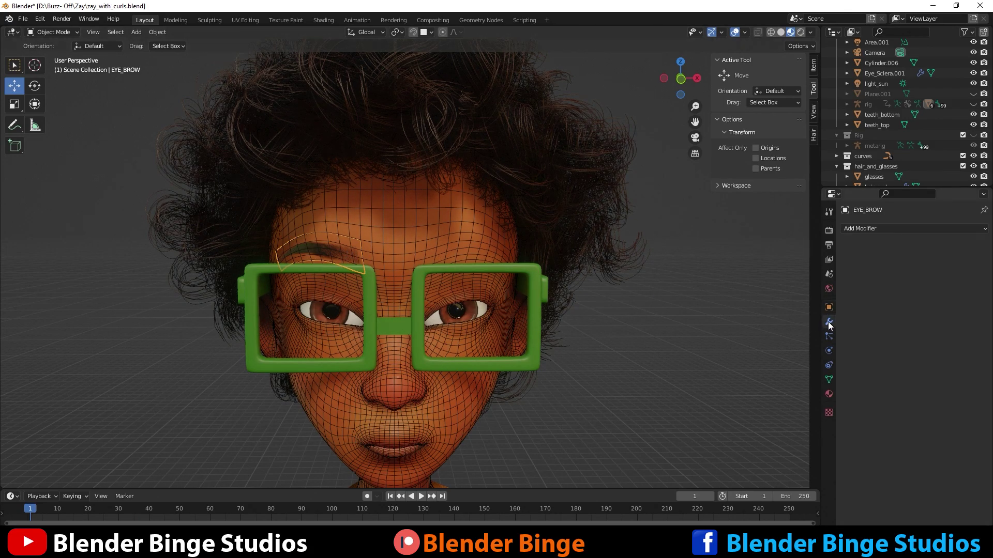
pyautogui.click(873, 229)
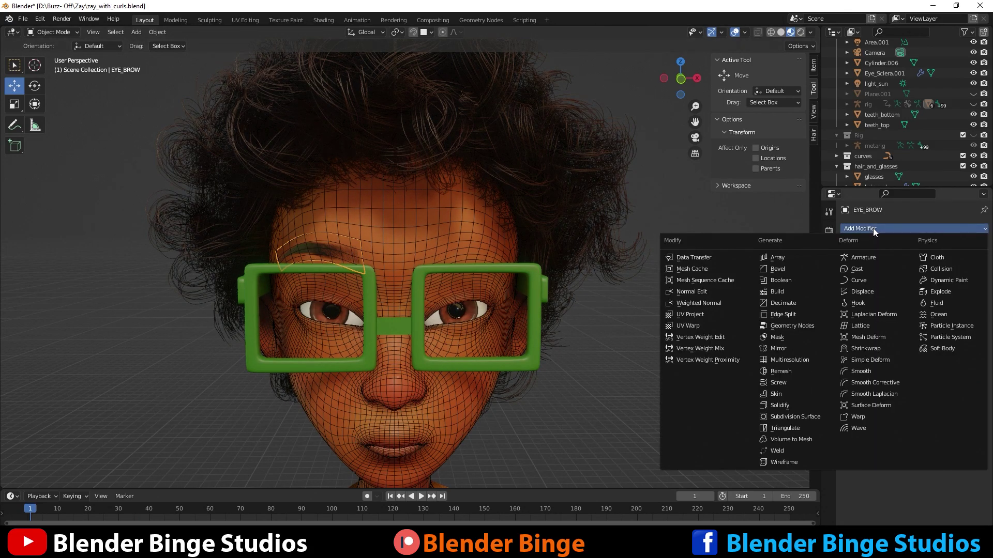
pyautogui.click(789, 348)
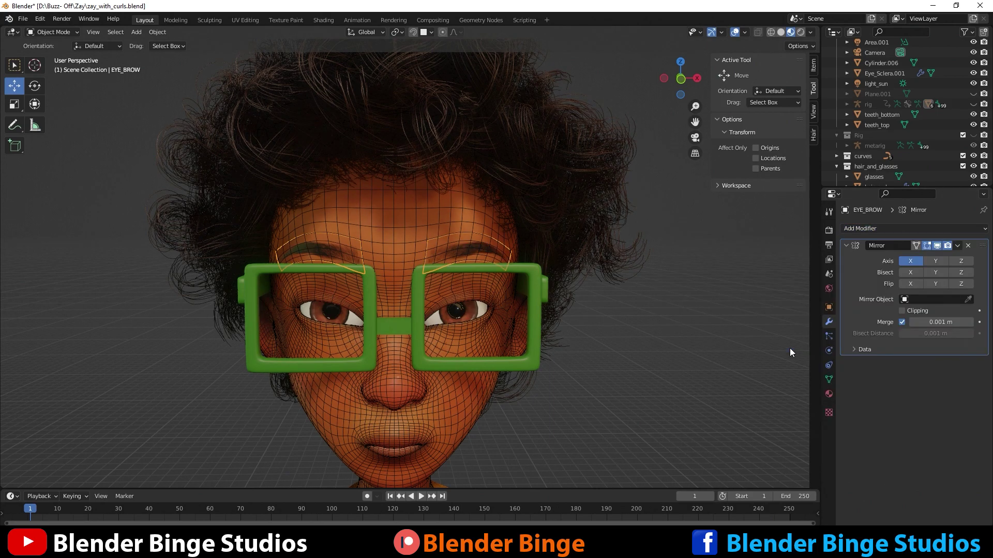
# Set the head mesh as the Mirror modifier's mirror object and apply the modifier
pyautogui.click(968, 299)
pyautogui.click(395, 229)
pyautogui.click(958, 246)
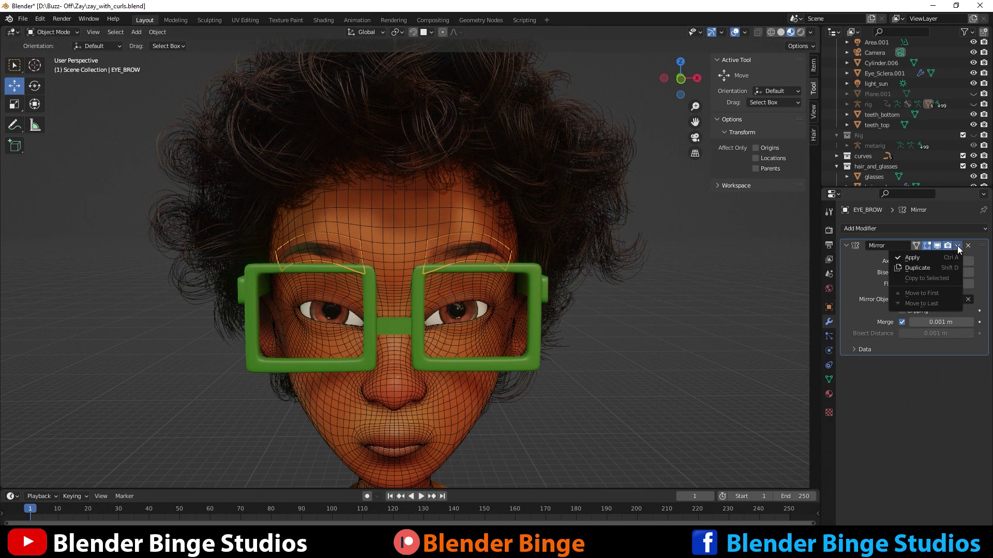
pyautogui.click(933, 261)
# Try deforming the head mesh around the brows in Sculpt Mode with the Grab brush at 98 px radius, and return to Object Mode
pyautogui.moveTo(531, 274); pyautogui.dragTo(524, 263, button='middle')
pyautogui.moveTo(430, 255); pyautogui.dragTo(421, 222, button='middle')
pyautogui.click(414, 207)
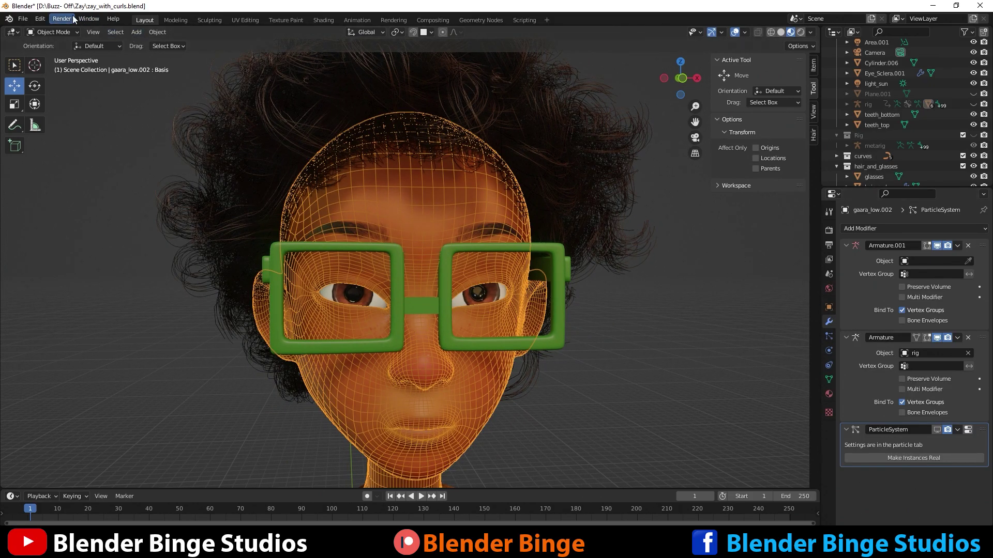
pyautogui.click(53, 32)
pyautogui.click(67, 67)
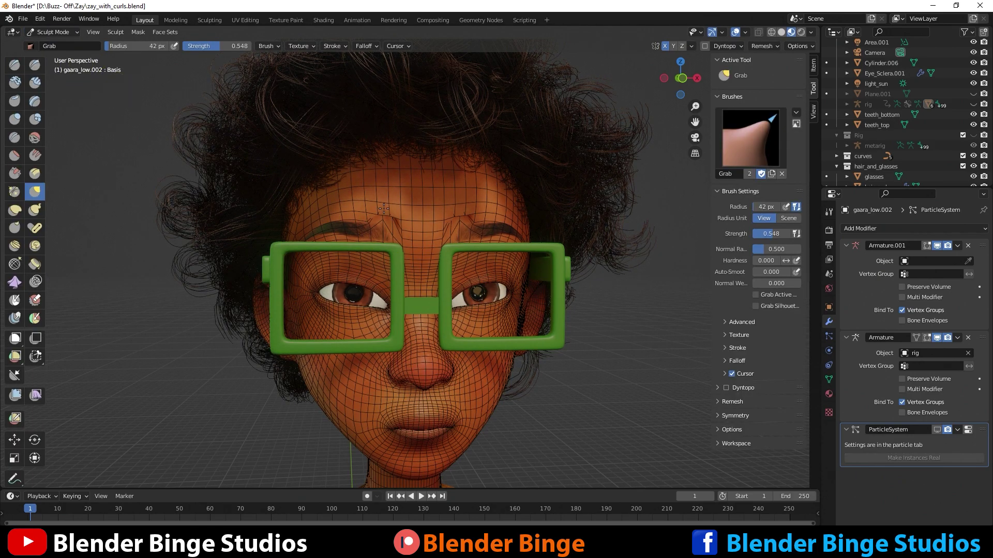
pyautogui.press('f')
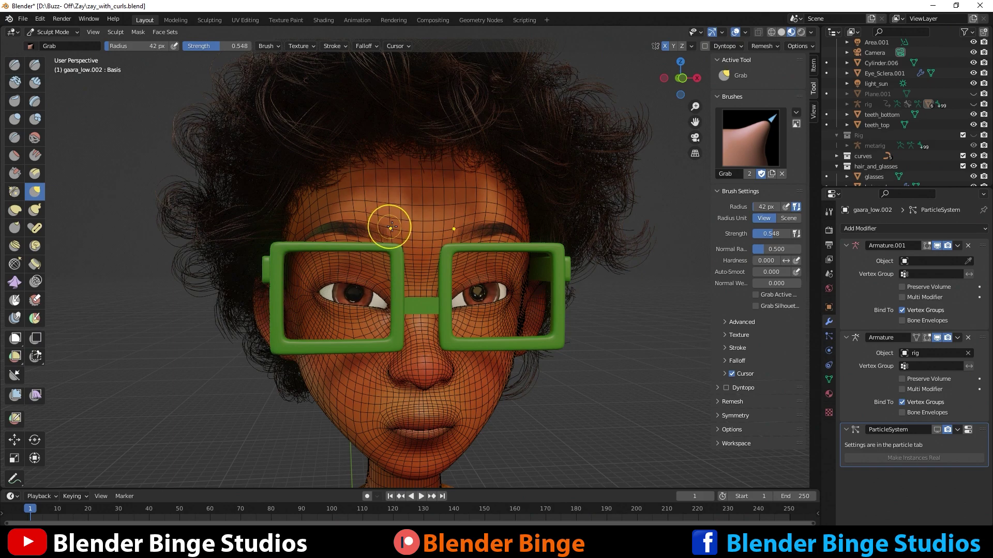
pyautogui.click(425, 220)
pyautogui.moveTo(396, 205)
pyautogui.mouseDown()
pyautogui.moveTo(376, 246)
pyautogui.moveTo(382, 228)
pyautogui.mouseUp()
pyautogui.click(42, 33)
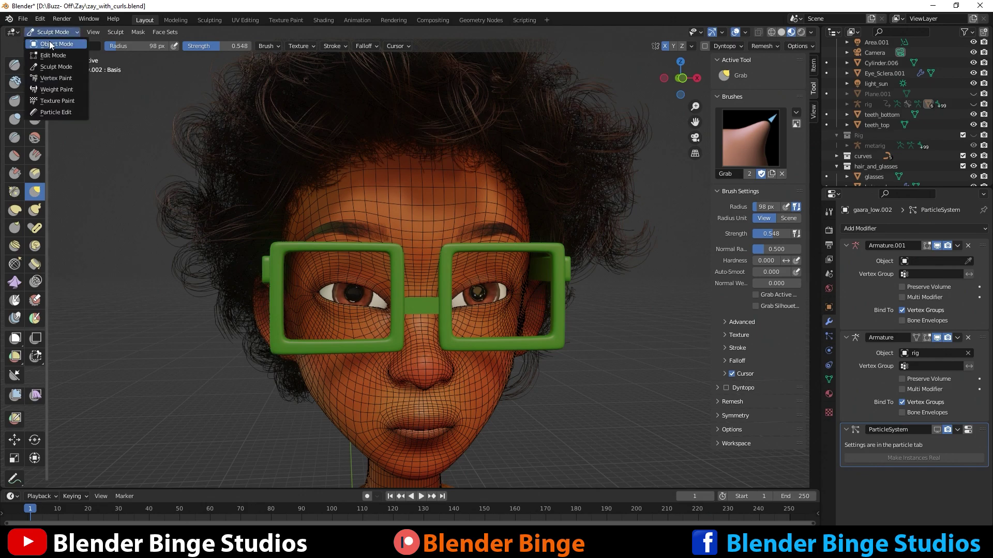
pyautogui.click(52, 46)
pyautogui.click(655, 264)
# Examine how both eyebrows sit on the forehead from several angles, selecting the eyebrow and head meshes, and clear the selection
pyautogui.moveTo(455, 223); pyautogui.dragTo(445, 223, button='middle')
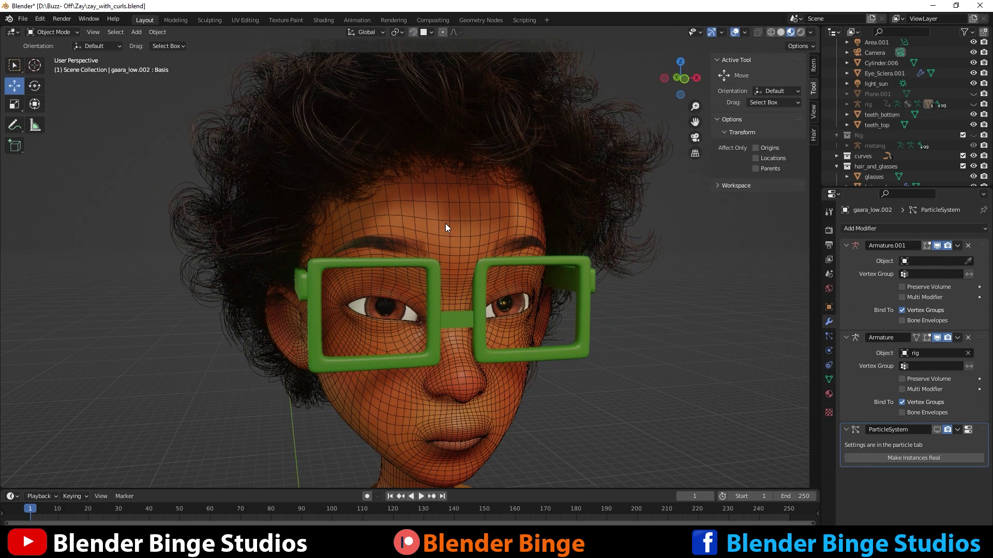
pyautogui.scroll(6, 446, 224)
pyautogui.scroll(-5, 438, 258)
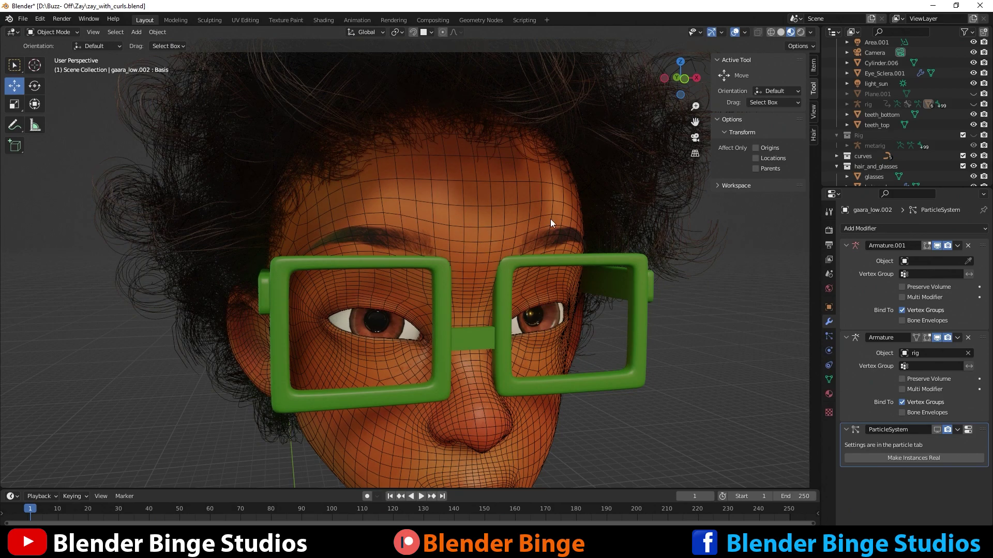
pyautogui.moveTo(555, 251); pyautogui.dragTo(486, 285, button='middle')
pyautogui.click(359, 258)
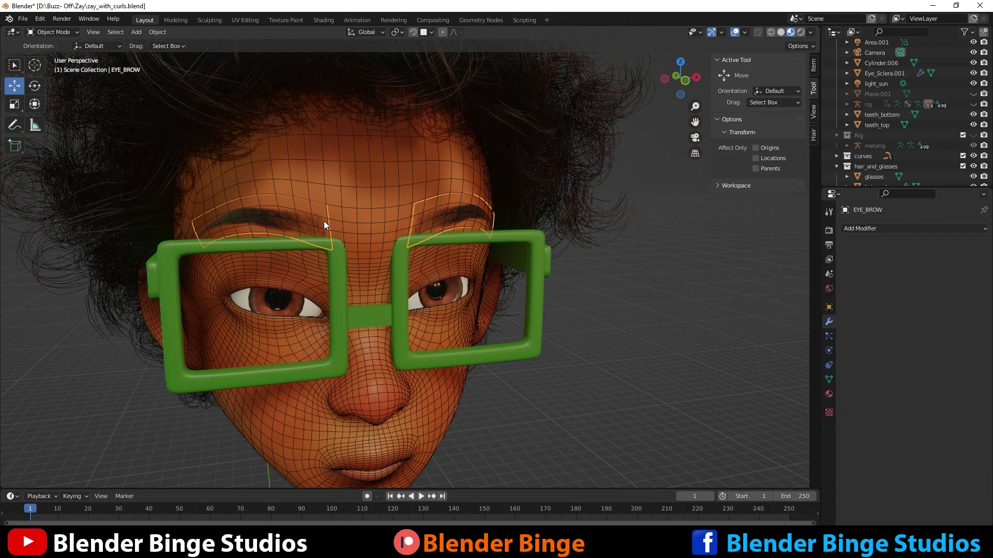
pyautogui.click(364, 203)
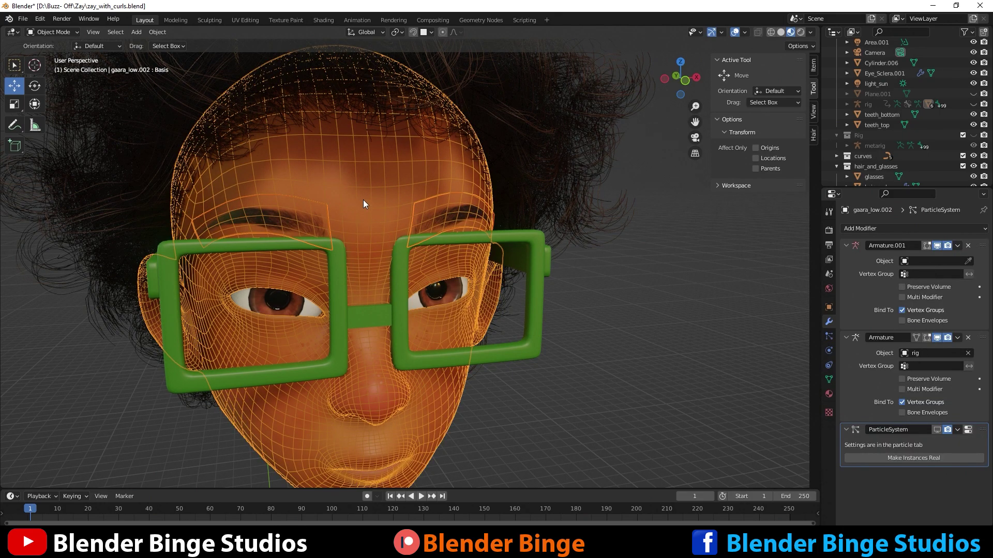
pyautogui.click(362, 208)
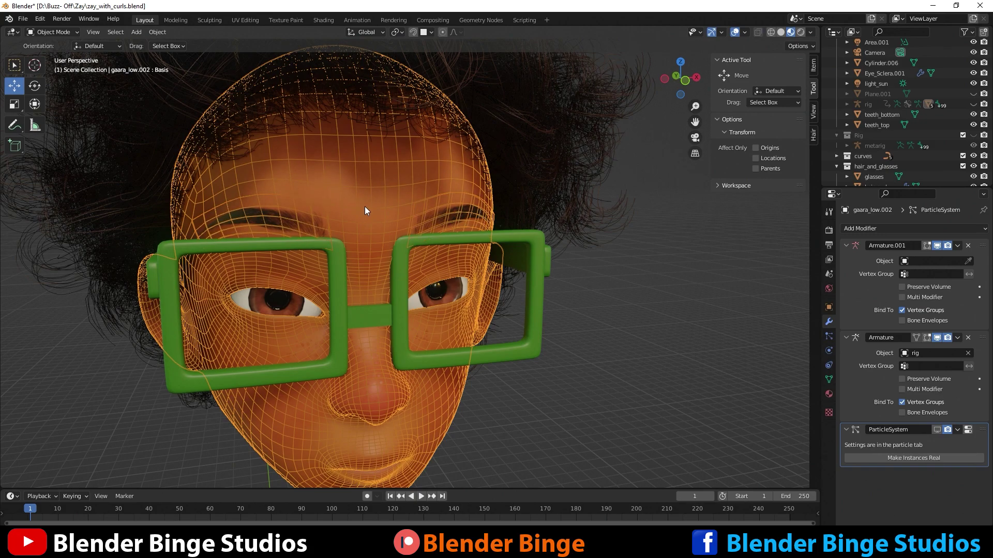
pyautogui.click(604, 266)
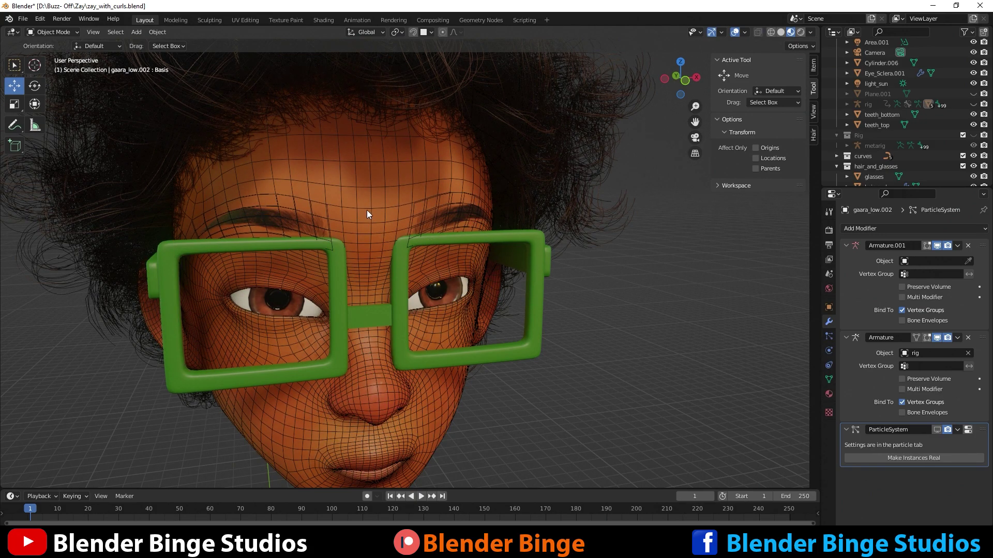
# Put the head mesh into Sculpt Mode with the Grab brush, test a stroke on the forehead and hide the viewport overlays
pyautogui.click(365, 183)
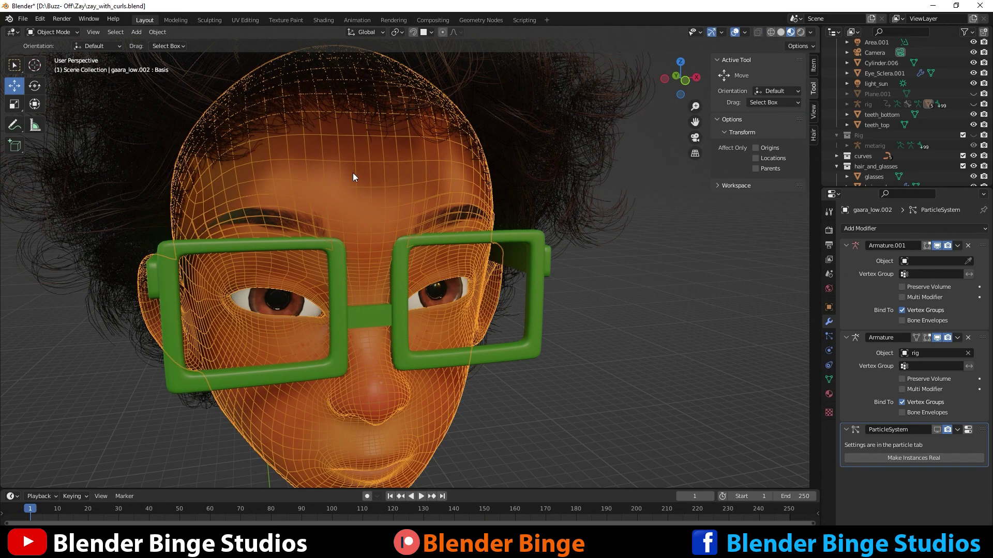
pyautogui.click(69, 31)
pyautogui.click(52, 69)
pyautogui.moveTo(296, 193)
pyautogui.mouseDown()
pyautogui.moveTo(397, 248)
pyautogui.moveTo(327, 222)
pyautogui.moveTo(322, 173)
pyautogui.moveTo(333, 189)
pyautogui.mouseUp()
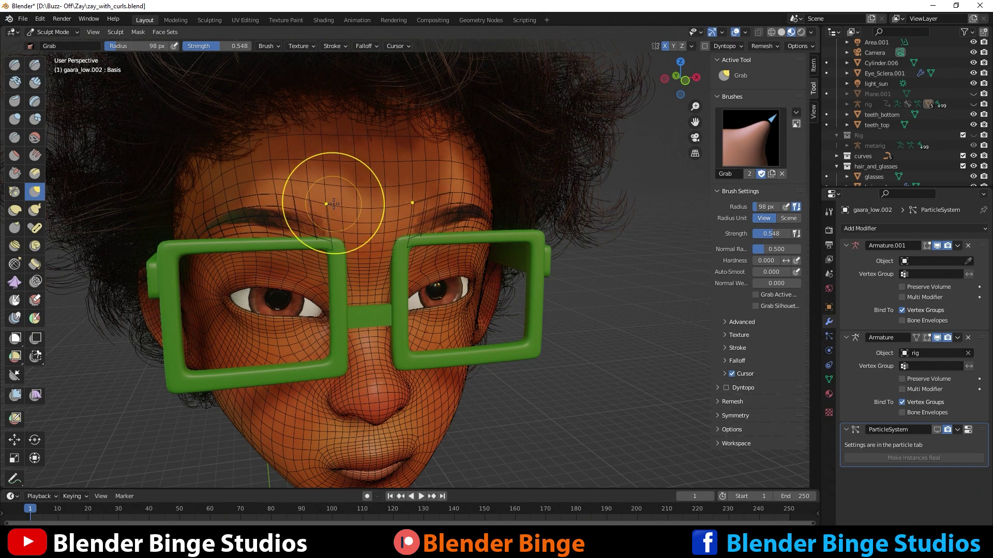
pyautogui.click(735, 32)
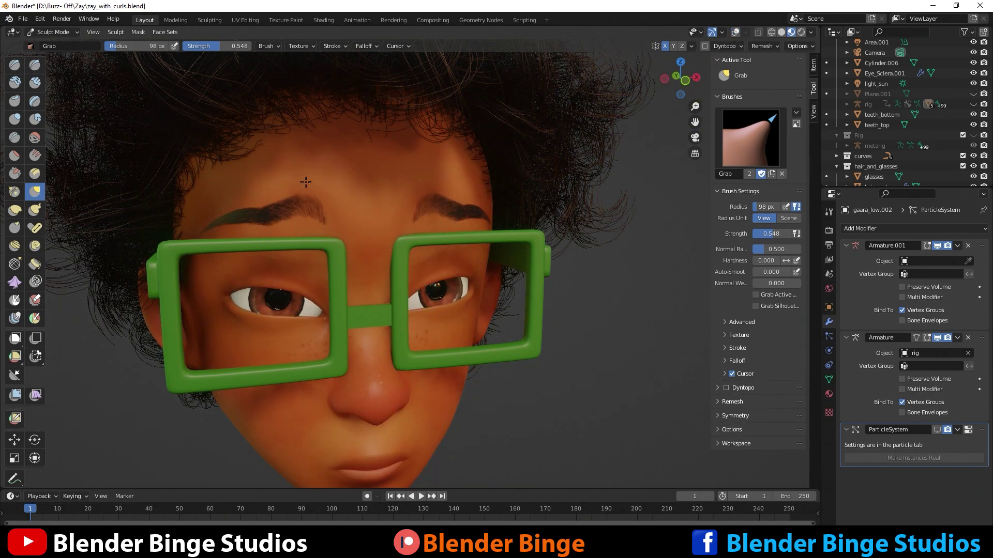
# Enlarge the Grab brush radius to 158 px and pull the inner ends of both brows down toward the glasses symmetrically
pyautogui.moveTo(302, 195)
pyautogui.mouseDown()
pyautogui.moveTo(343, 221)
pyautogui.moveTo(337, 238)
pyautogui.mouseUp()
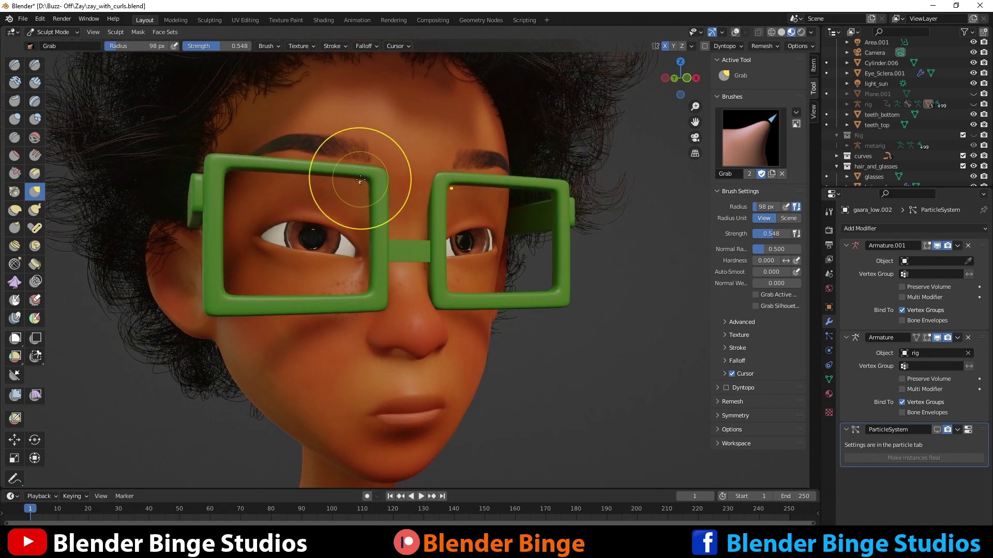
pyautogui.press('f')
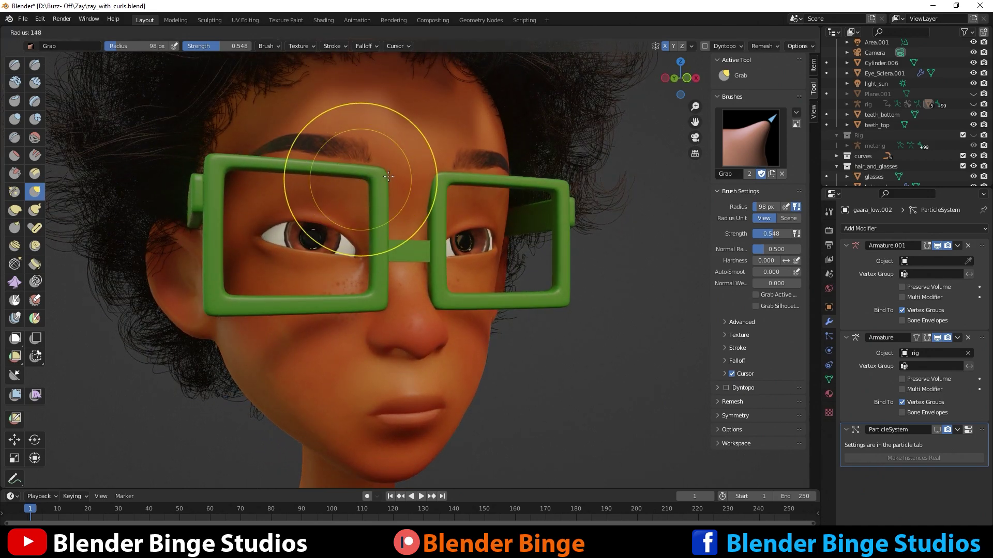
pyautogui.click(376, 155)
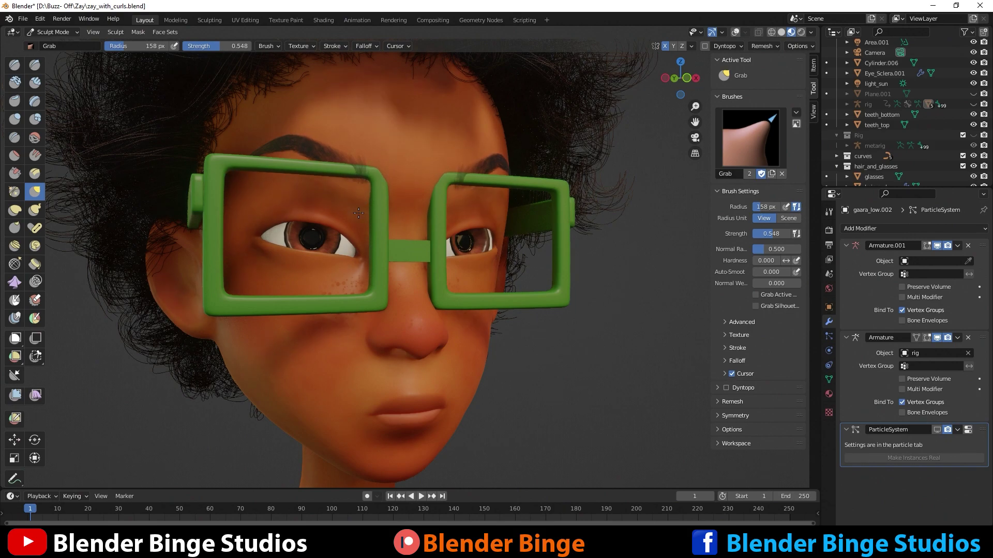
# Turn off X-axis sculpt symmetry and raise only the character's left brow with the Grab brush, checking the expression from several angles
pyautogui.click(665, 45)
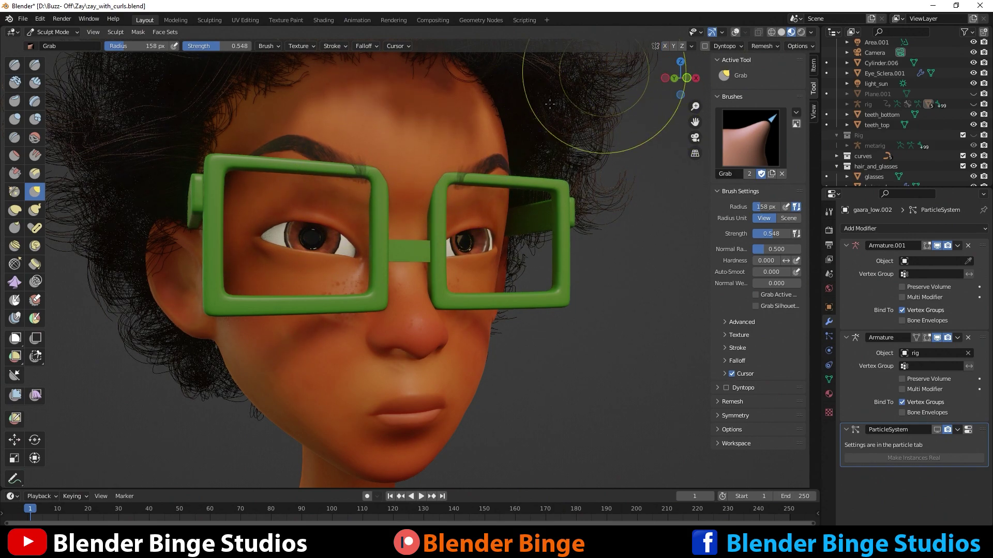
pyautogui.press('KP_1')
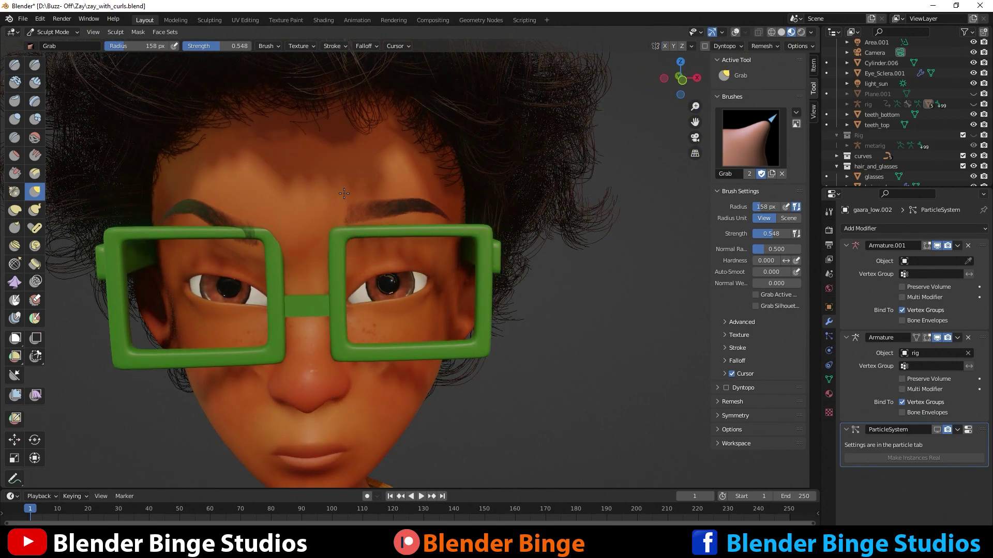
pyautogui.moveTo(343, 199); pyautogui.dragTo(354, 188)
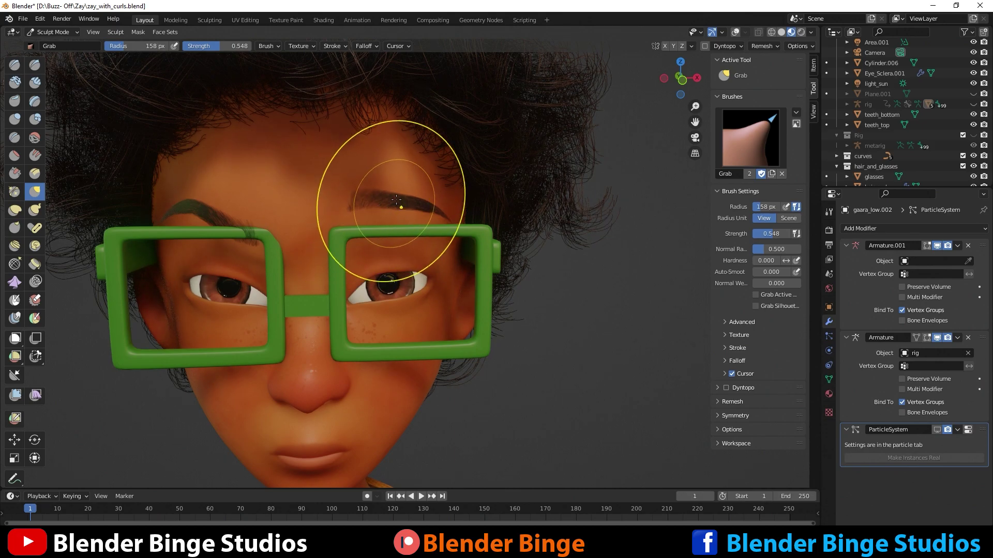
pyautogui.scroll(-4, 393, 211)
pyautogui.moveTo(392, 211); pyautogui.dragTo(469, 278, button='middle')
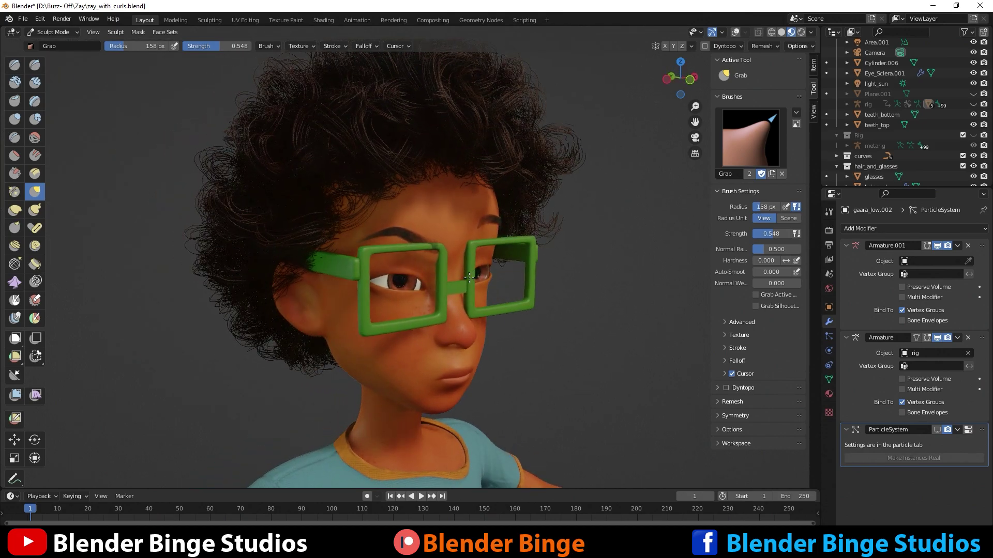
pyautogui.press('KP_1')
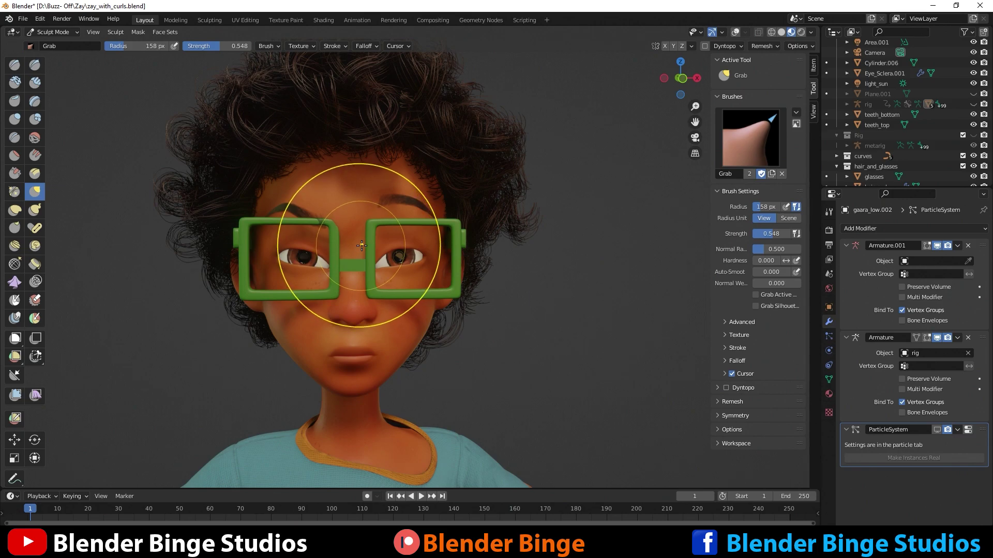